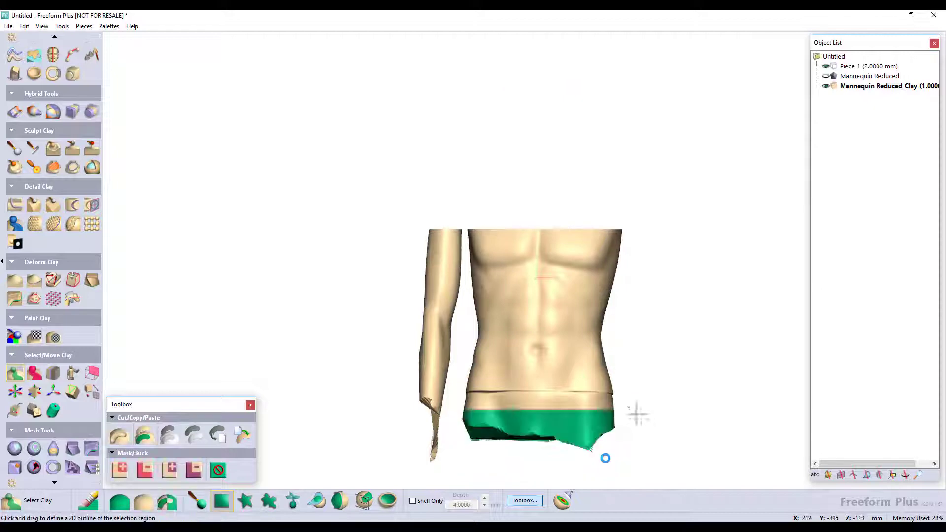
Step: Delete the selected clay at the lower end of the torso and smooth the remaining surface
{"action": "key", "text": "Delete"}
{"action": "left_click", "coordinate": [240, 488]}
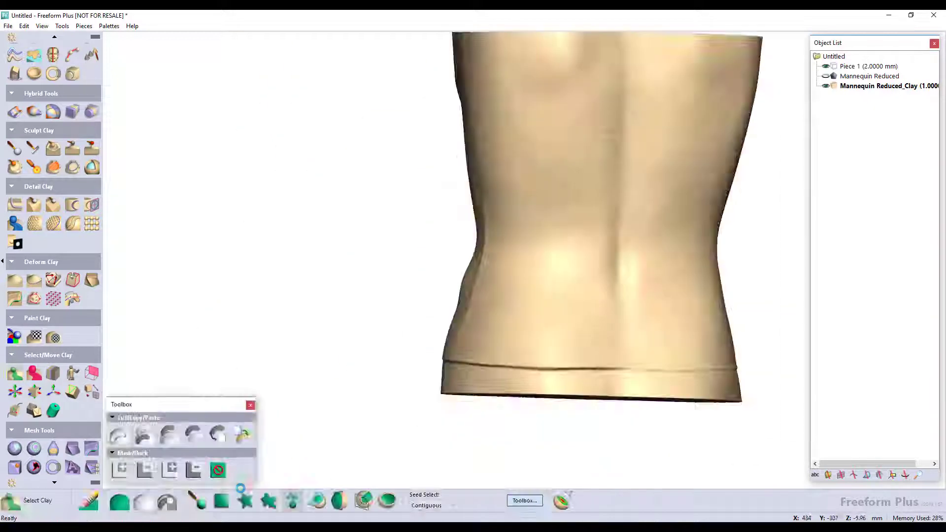
{"action": "left_click", "coordinate": [15, 167]}
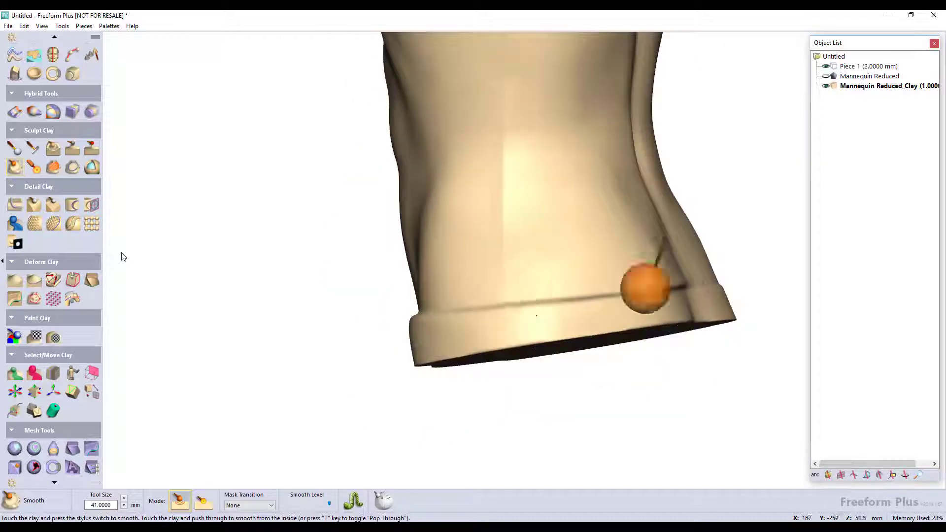
Step: Duplicate the trimmed Mannequin Reduced_Clay piece
{"action": "right_click", "coordinate": [920, 87]}
{"action": "left_click", "coordinate": [859, 353]}
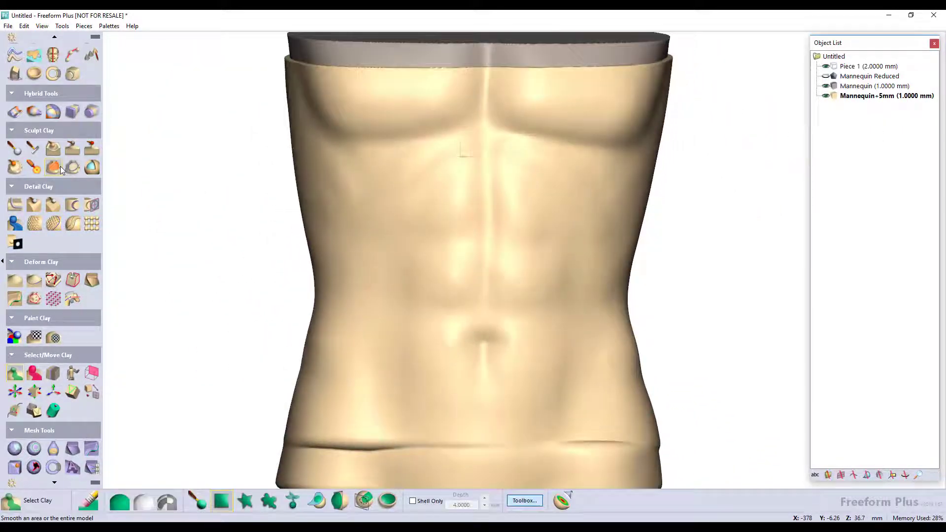
Step: Defeature the navel area of the Mannequin+5mm clay and fill the abdominal hollows with Hot Wax at a 56 mm tool size
{"action": "left_click", "coordinate": [58, 167]}
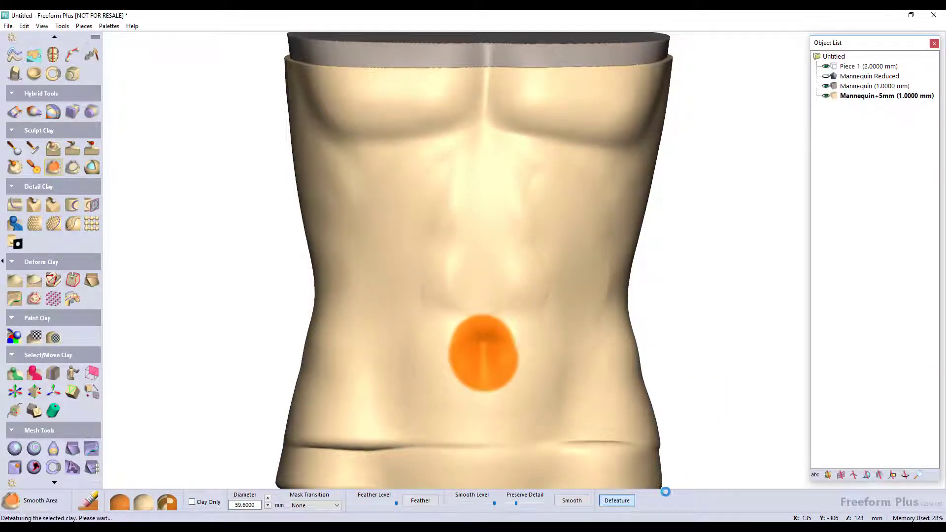
{"action": "left_click", "coordinate": [34, 167]}
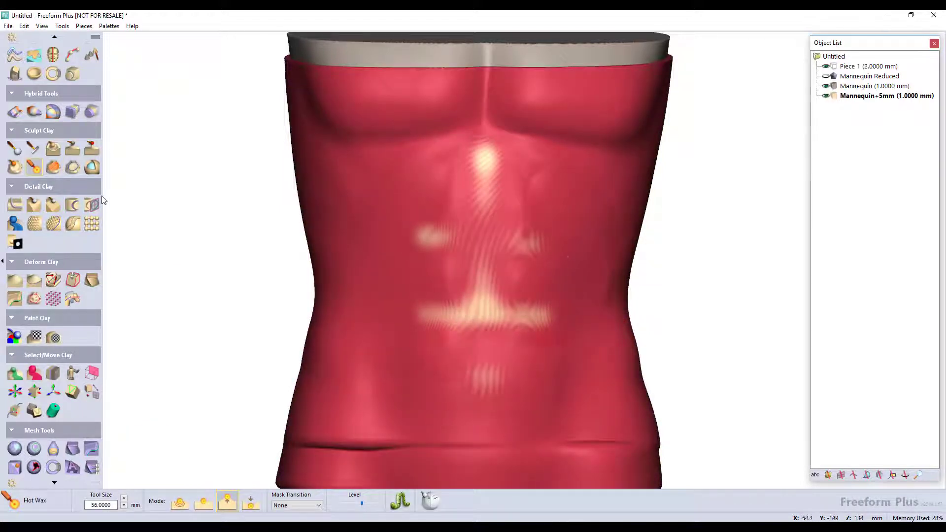
{"action": "left_click", "coordinate": [14, 166]}
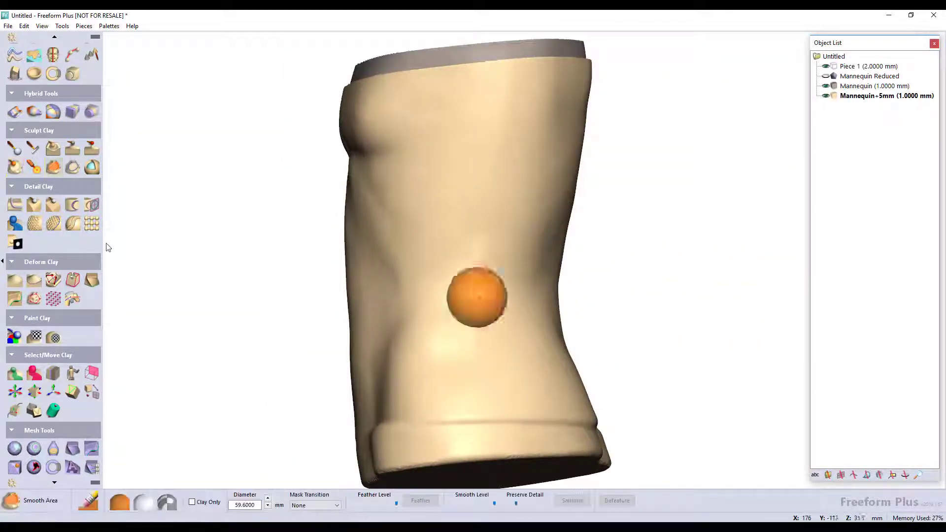
Step: Defeature a vertical strip along the side of the waist with a 39.6 mm diameter and smooth the surrounding clay
{"action": "left_click", "coordinate": [615, 499]}
{"action": "left_click", "coordinate": [15, 167]}
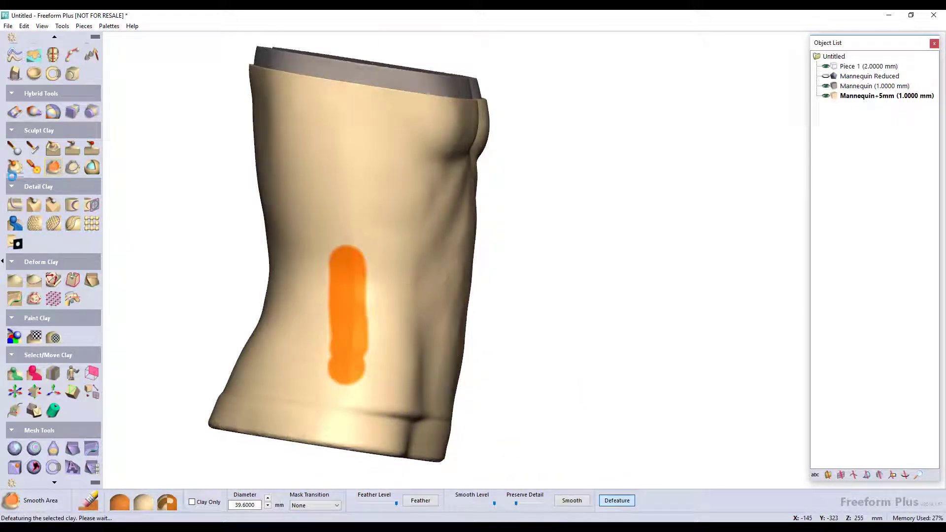
{"action": "left_click", "coordinate": [14, 167]}
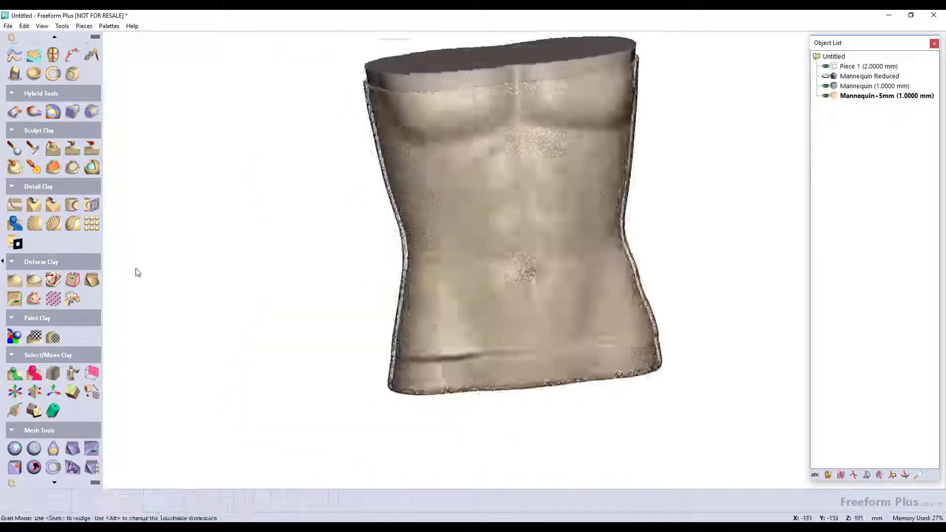
Step: Subtract the Mannequin piece from the Mannequin+5mm clay with the Remove From boolean
{"action": "right_click", "coordinate": [857, 96]}
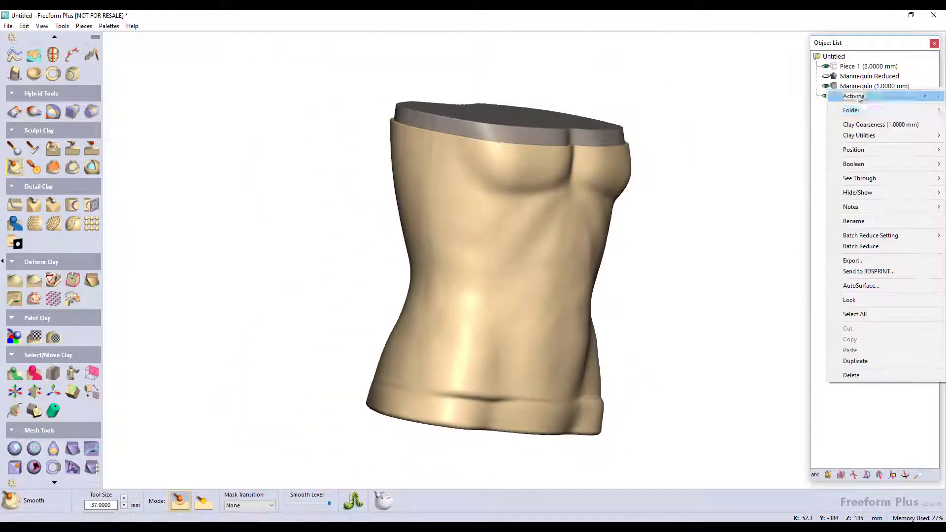
{"action": "left_click", "coordinate": [736, 206]}
{"action": "key", "text": "Return"}
{"action": "right_click", "coordinate": [864, 87]}
{"action": "left_click", "coordinate": [855, 86]}
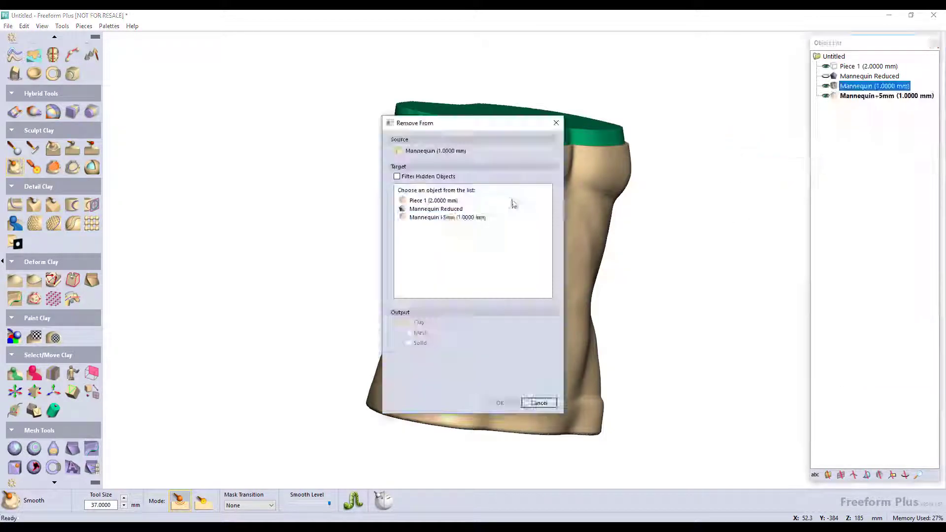
{"action": "key", "text": "Return"}
Step: Draw a curve around the torso across the chest to mark the brace's upper edge
{"action": "scroll", "coordinate": [71, 39], "scroll_direction": "up", "scroll_amount": 3}
{"action": "scroll", "coordinate": [70, 39], "scroll_direction": "up", "scroll_amount": 3}
{"action": "left_click", "coordinate": [34, 90]}
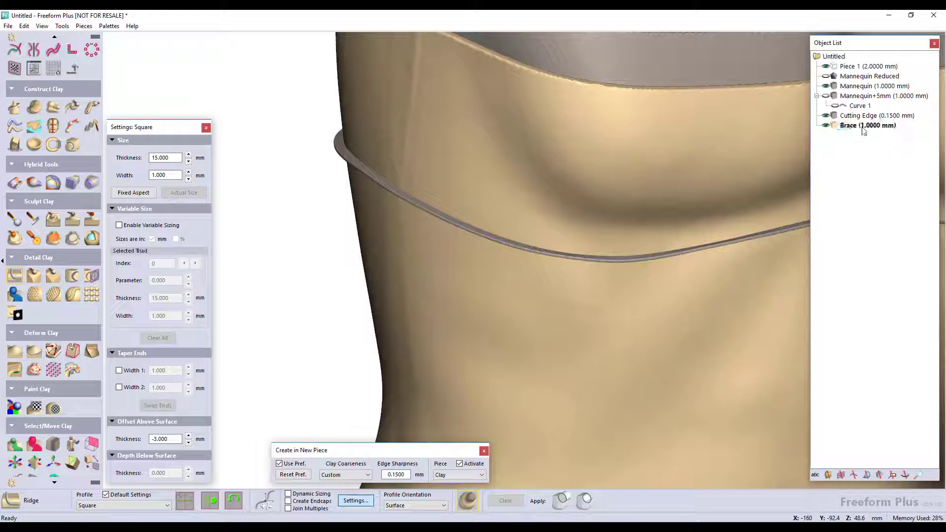
Step: Set the clay coarseness of the Brace piece to 0.4 mm
{"action": "right_click", "coordinate": [862, 126]}
{"action": "left_click", "coordinate": [880, 159]}
{"action": "key", "text": "Return"}
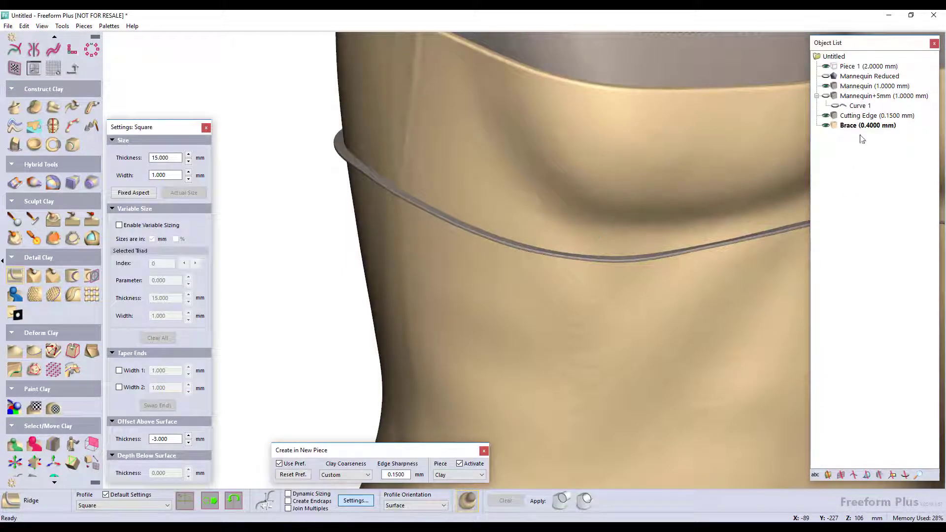
Step: Subtract the Cutting Edge piece from Brace and delete the brace clay above the cut
{"action": "left_click", "coordinate": [877, 115]}
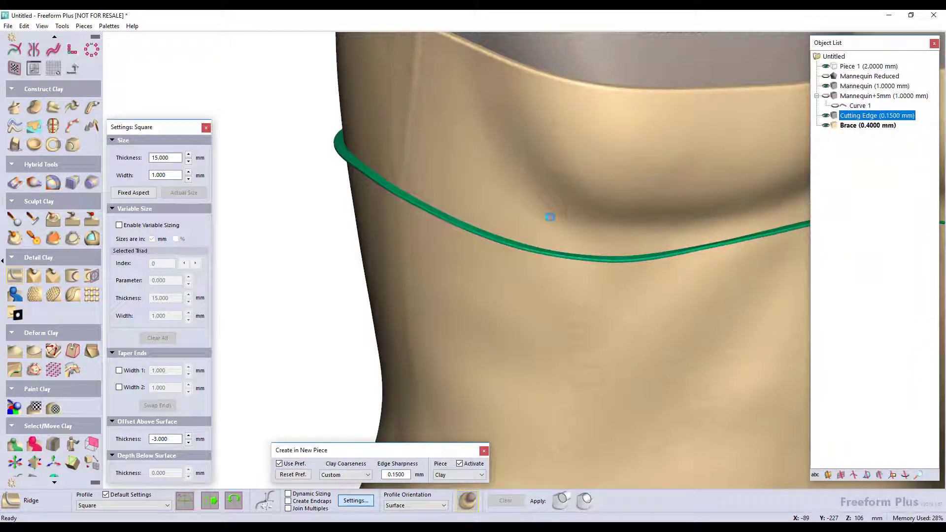
{"action": "middle_click_drag", "start_coordinate": [637, 222], "coordinate": [672, 191]}
{"action": "key", "text": "s"}
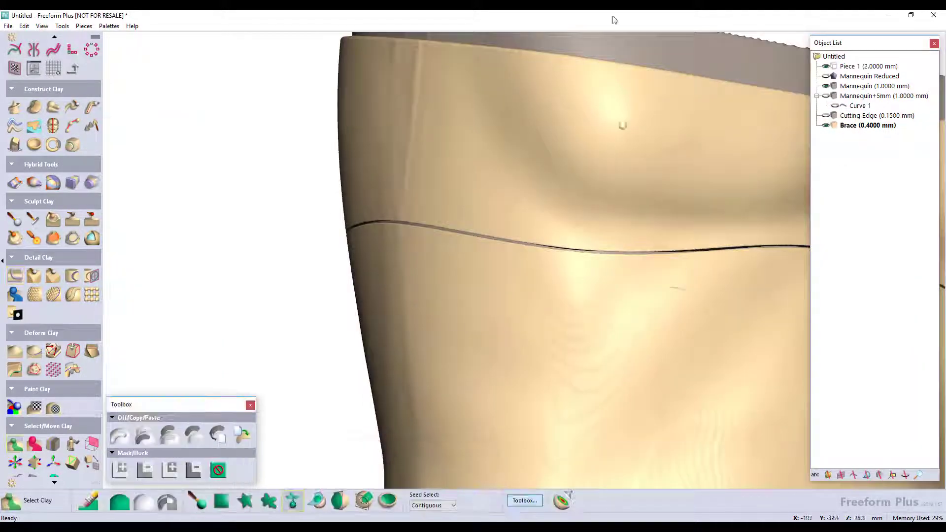
{"action": "left_click", "coordinate": [633, 114]}
{"action": "key", "text": "Delete"}
{"action": "middle_click_drag", "start_coordinate": [547, 447], "coordinate": [801, 306]}
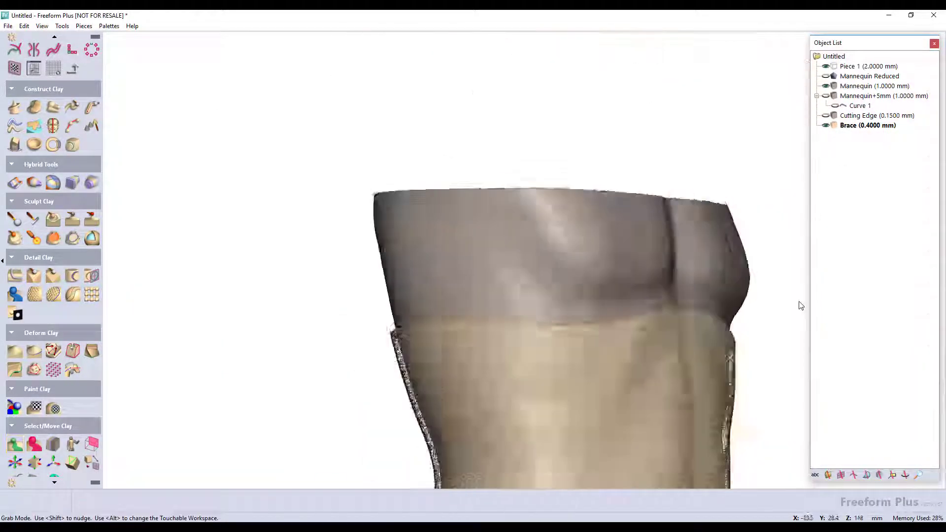
Step: Draw a closed curve around the brace's hips and lower back, dipping at the front, to outline its lower edge
{"action": "scroll", "coordinate": [66, 197], "scroll_direction": "up", "scroll_amount": 5}
{"action": "left_click", "coordinate": [34, 90]}
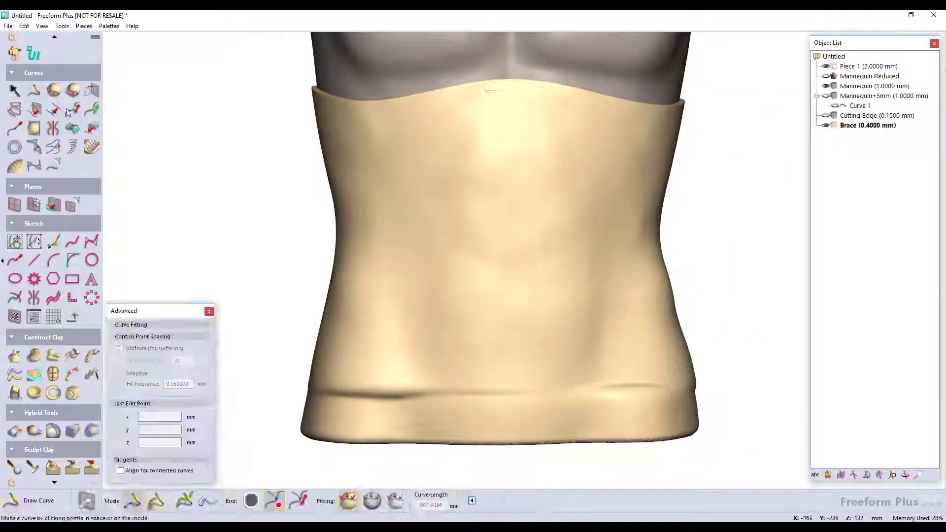
{"action": "left_click", "coordinate": [600, 365]}
{"action": "left_click", "coordinate": [665, 294]}
{"action": "middle_click_drag", "start_coordinate": [665, 293], "coordinate": [410, 223]}
{"action": "left_click", "coordinate": [599, 280]}
{"action": "left_click", "coordinate": [488, 271]}
{"action": "middle_click_drag", "start_coordinate": [681, 236], "coordinate": [534, 209]}
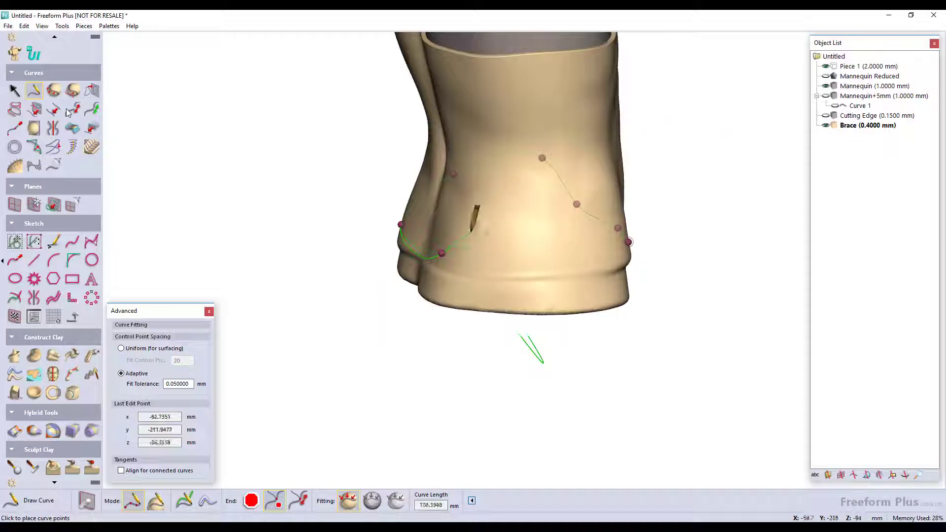
{"action": "middle_click_drag", "start_coordinate": [469, 232], "coordinate": [470, 132]}
{"action": "left_click", "coordinate": [480, 229]}
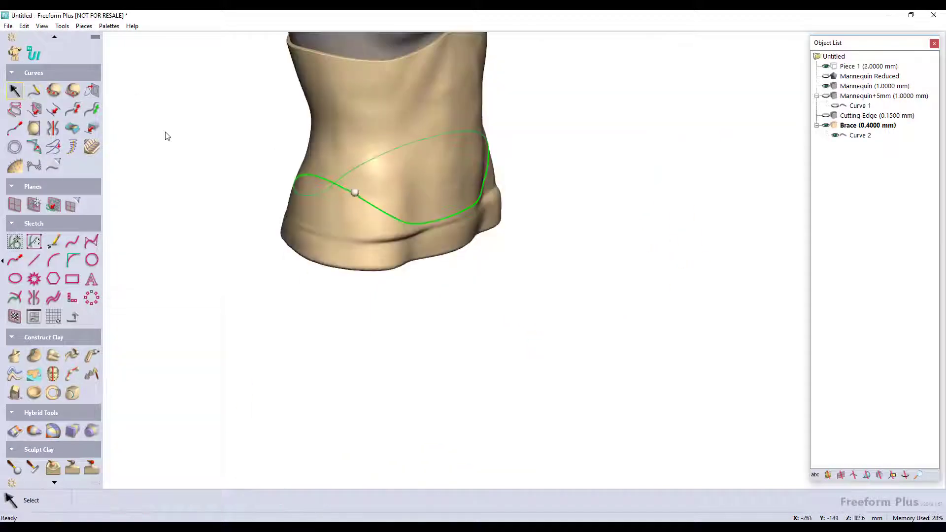
Step: Adjust the shape of the lower edge curve by repositioning its points along the brace
{"action": "middle_click_drag", "start_coordinate": [409, 172], "coordinate": [345, 173]}
{"action": "left_click_drag", "start_coordinate": [352, 244], "coordinate": [348, 242]}
{"action": "middle_click_drag", "start_coordinate": [347, 242], "coordinate": [312, 197]}
{"action": "left_click_drag", "start_coordinate": [313, 197], "coordinate": [307, 194]}
Step: Build a square ridge 15 mm thick and 1 mm wide, offset -3 mm, along the lower curve as a new clay piece
{"action": "middle_click_drag", "start_coordinate": [306, 194], "coordinate": [480, 341]}
{"action": "left_click", "coordinate": [53, 480]}
{"action": "left_click", "coordinate": [14, 346]}
{"action": "left_click", "coordinate": [313, 222]}
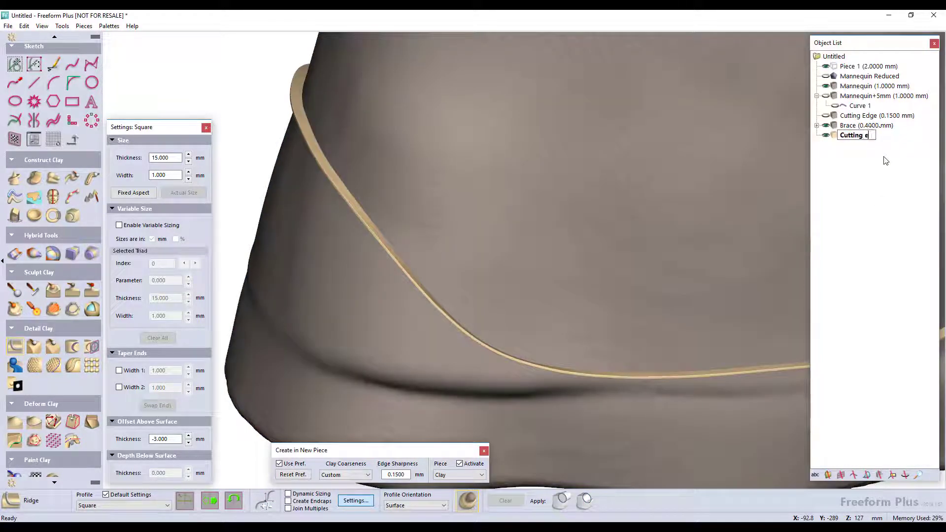
Step: Name the new ridge piece Cutting Edge Bottom and subtract it from Brace with the Remove From boolean
{"action": "left_click_drag", "start_coordinate": [855, 123], "coordinate": [856, 121]}
{"action": "right_click", "coordinate": [856, 122]}
{"action": "mouse_move", "coordinate": [871, 195]}
{"action": "left_click", "coordinate": [782, 205]}
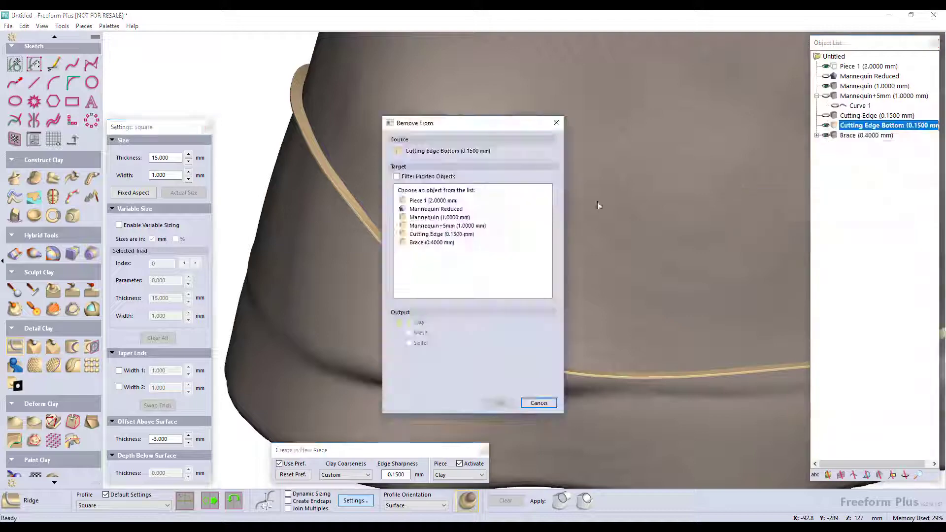
{"action": "left_click", "coordinate": [429, 242]}
{"action": "left_click", "coordinate": [498, 403]}
Step: Hide Cutting Edge Bottom and delete the brace clay below the lower cut
{"action": "left_click", "coordinate": [827, 126]}
{"action": "key", "text": "s"}
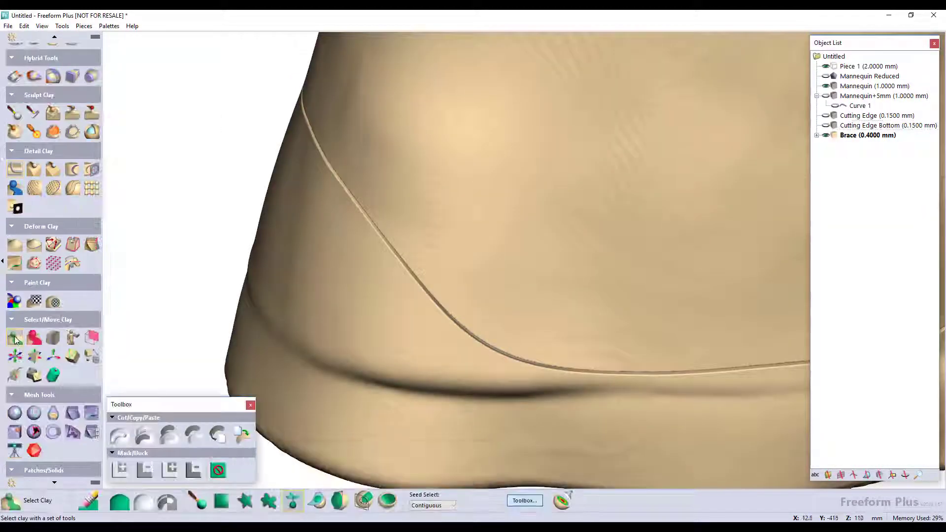
{"action": "left_click", "coordinate": [340, 304]}
{"action": "key", "text": "Delete"}
{"action": "key", "text": "space"}
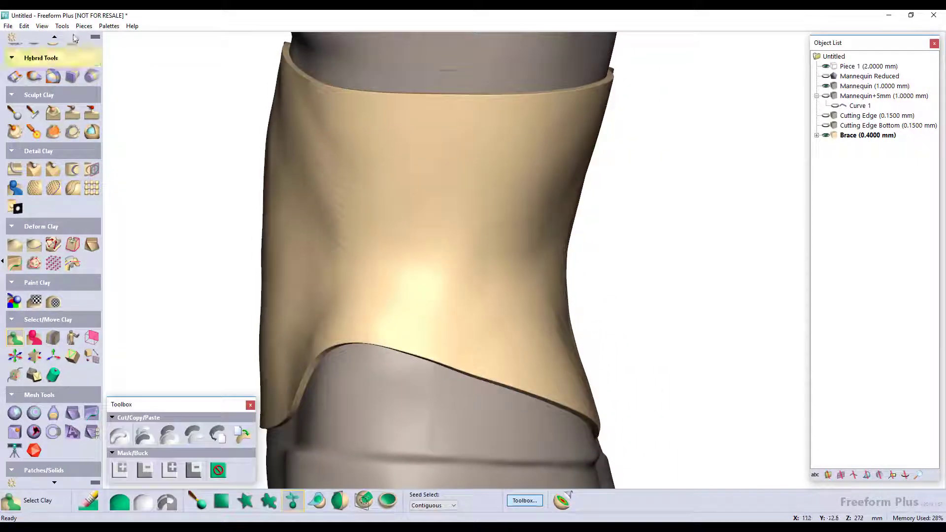
Step: Smooth the entire Brace piece with Smooth Area
{"action": "left_click", "coordinate": [52, 132]}
{"action": "left_click", "coordinate": [120, 502]}
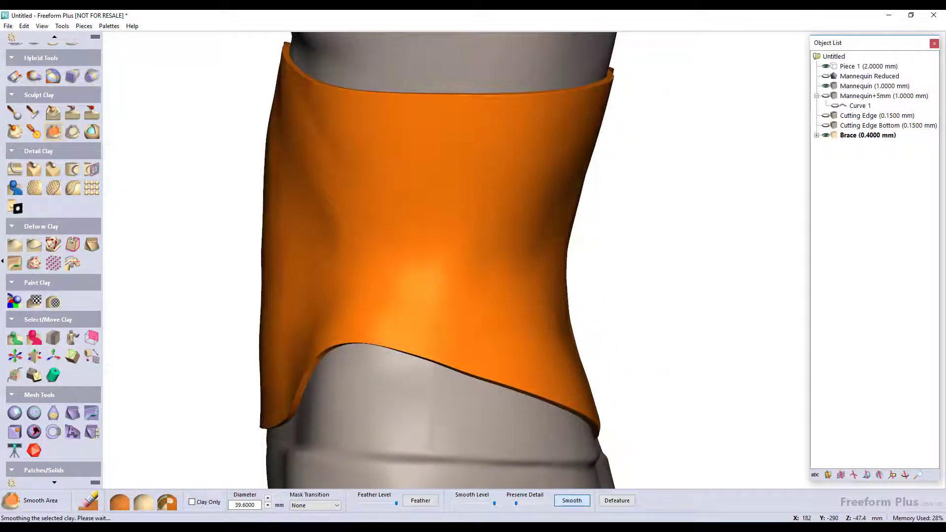
Step: Sketch a circle about 66.8 mm in diameter on a right plane over the brace's side and copy it directly below
{"action": "left_click", "coordinate": [54, 36]}
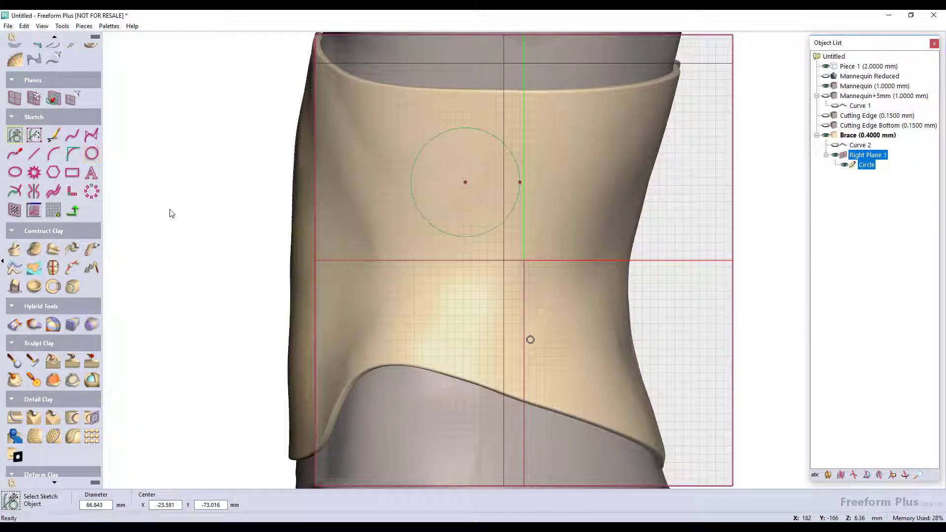
{"action": "left_click_drag", "start_coordinate": [465, 182], "coordinate": [459, 293], "text": "ctrl"}
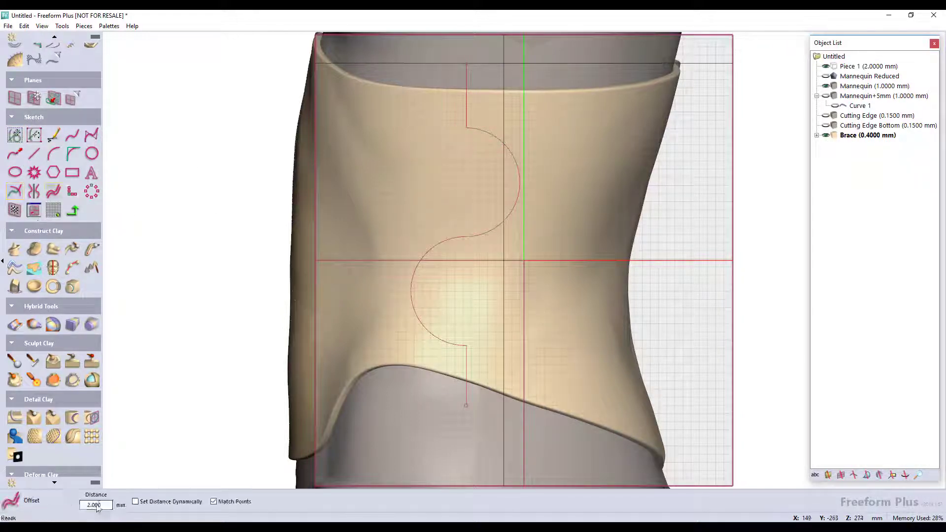
Step: Offset the S-shaped chain of lines and arcs by 1 mm
{"action": "left_click", "coordinate": [482, 86]}
{"action": "left_click", "coordinate": [518, 182]}
{"action": "left_click", "coordinate": [425, 326]}
{"action": "left_click", "coordinate": [480, 380]}
Step: Round the corners between the vertical lines and arcs of both S-shaped outlines with a 5 mm radius
{"action": "scroll", "coordinate": [479, 380], "scroll_direction": "up", "scroll_amount": 6}
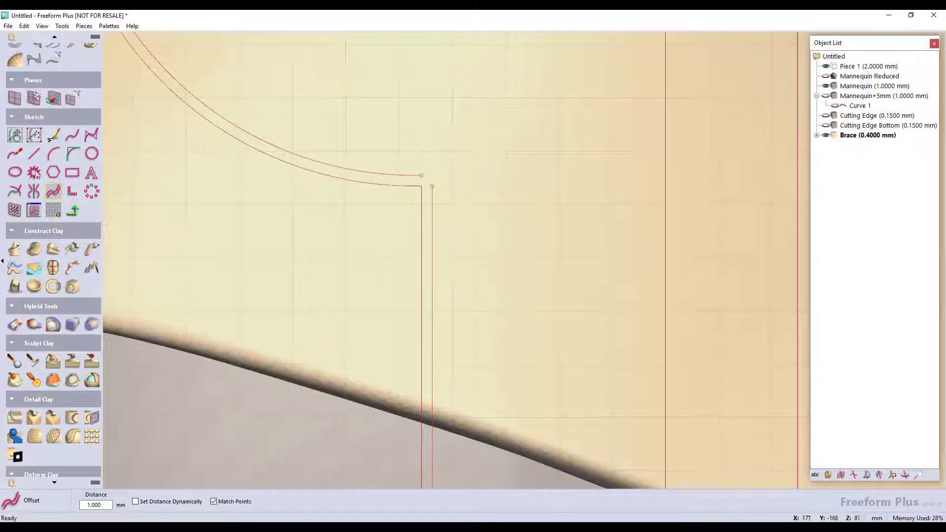
{"action": "left_click", "coordinate": [73, 153]}
{"action": "left_click", "coordinate": [420, 221]}
{"action": "left_click", "coordinate": [395, 185]}
{"action": "left_click", "coordinate": [396, 174]}
{"action": "left_click", "coordinate": [432, 236]}
{"action": "scroll", "coordinate": [450, 323], "scroll_direction": "down", "scroll_amount": 5}
{"action": "scroll", "coordinate": [450, 323], "scroll_direction": "up", "scroll_amount": 5}
{"action": "left_click", "coordinate": [413, 250]}
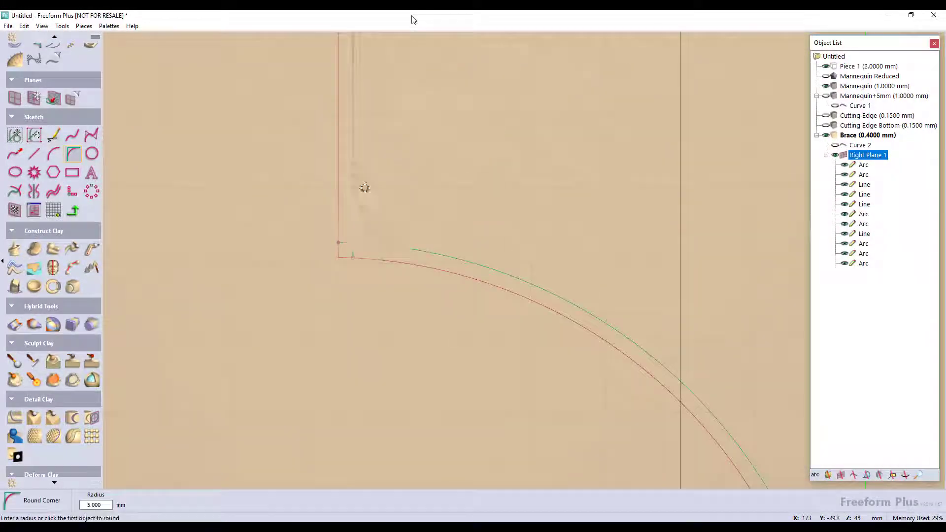
{"action": "left_click", "coordinate": [353, 197]}
Step: Draw short horizontal lines across the upper and lower ends of the double S-shaped outline
{"action": "scroll", "coordinate": [364, 188], "scroll_direction": "down", "scroll_amount": 6}
{"action": "left_click", "coordinate": [34, 153]}
{"action": "scroll", "coordinate": [456, 260], "scroll_direction": "up", "scroll_amount": 5}
{"action": "left_click", "coordinate": [306, 127]}
{"action": "left_click", "coordinate": [382, 127]}
{"action": "scroll", "coordinate": [456, 260], "scroll_direction": "down", "scroll_amount": 4}
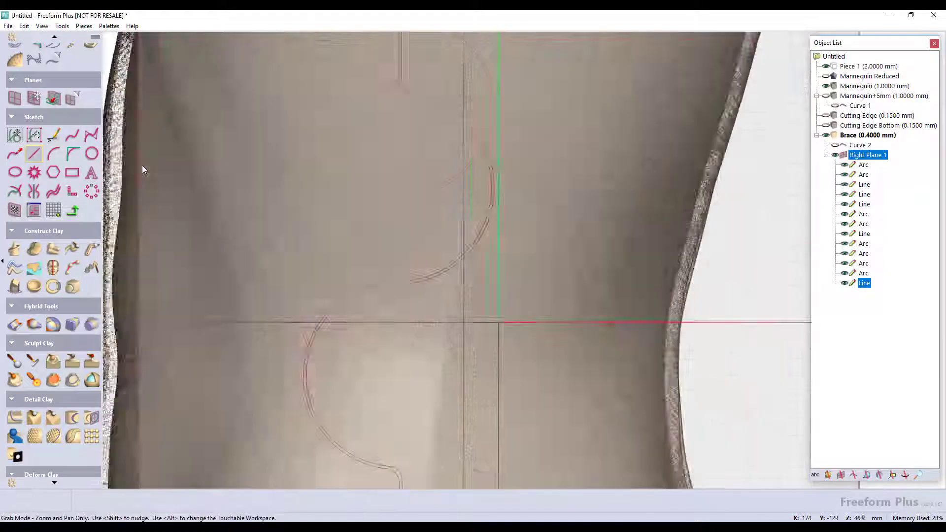
{"action": "left_click", "coordinate": [372, 397]}
{"action": "left_click", "coordinate": [419, 397]}
Step: Trim the excess sketch segments beyond the end lines to close the S-shaped profile
{"action": "left_click", "coordinate": [14, 192]}
{"action": "left_click", "coordinate": [393, 407]}
{"action": "scroll", "coordinate": [390, 237], "scroll_direction": "down", "scroll_amount": 6}
{"action": "left_click", "coordinate": [388, 77]}
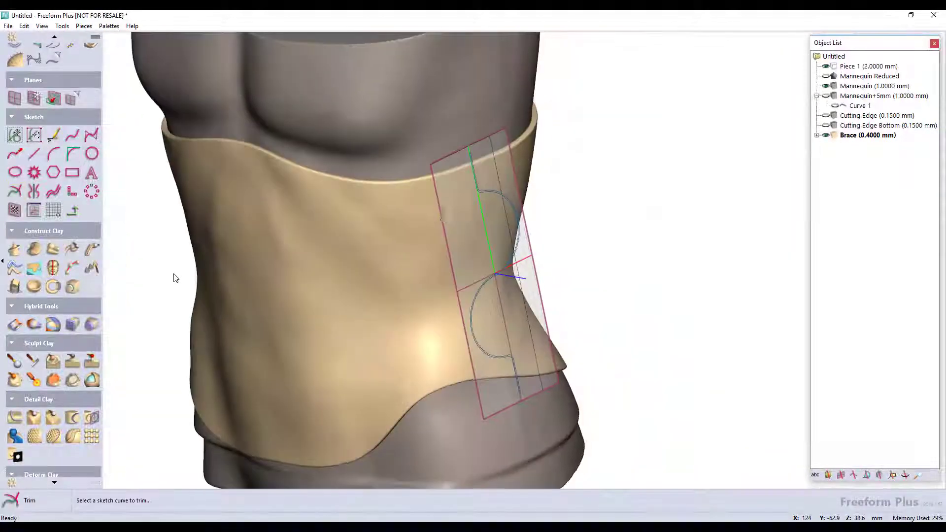
Step: Extrude the closed S-shaped profile about 58.7 mm through the side of the brace and apply it
{"action": "left_click", "coordinate": [14, 324]}
{"action": "left_click", "coordinate": [460, 163]}
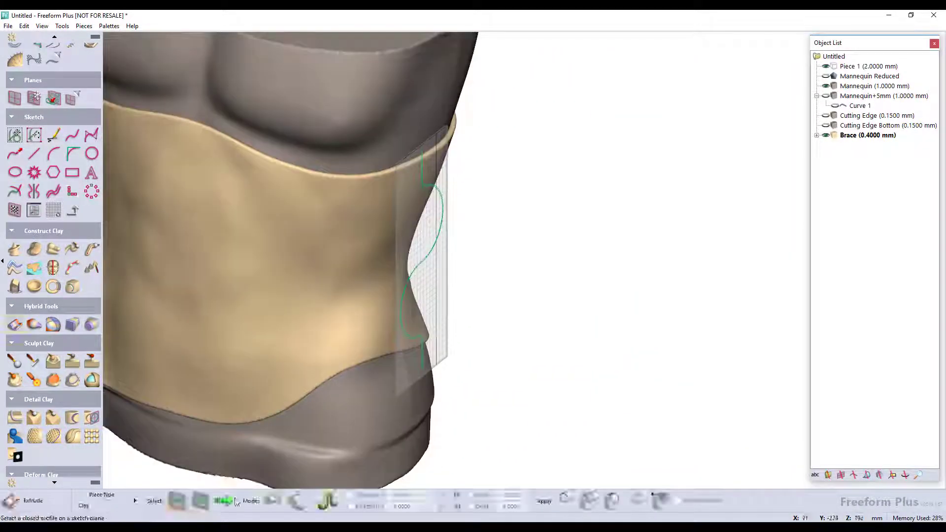
{"action": "left_click_drag", "start_coordinate": [433, 262], "coordinate": [397, 261]}
{"action": "middle_click_drag", "start_coordinate": [652, 439], "coordinate": [606, 394]}
{"action": "left_click", "coordinate": [612, 500]}
Step: Hide the Brace piece, show it again and reactivate it
{"action": "left_click", "coordinate": [826, 136]}
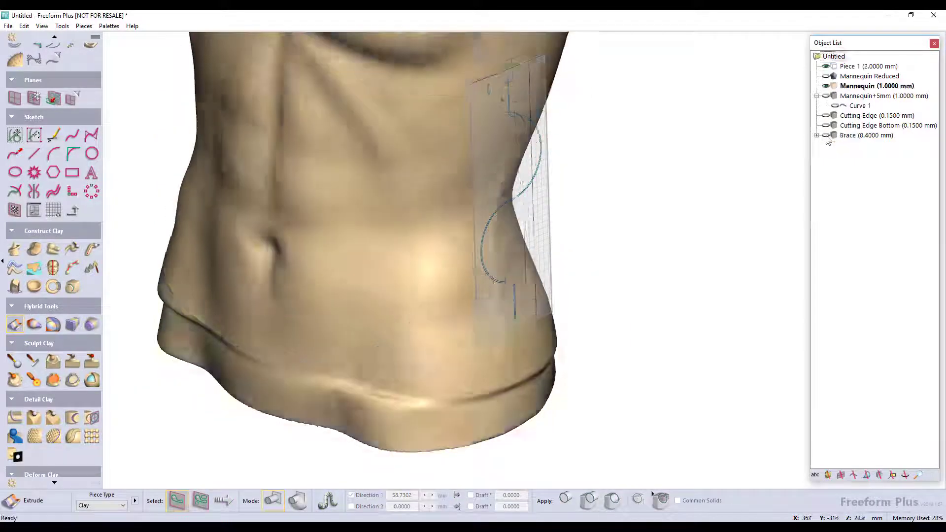
{"action": "left_click", "coordinate": [825, 135]}
{"action": "right_click", "coordinate": [852, 136]}
{"action": "left_click", "coordinate": [862, 153]}
{"action": "double_click", "coordinate": [863, 136]}
Step: Create a left plane over the brace's opposite side and sketch a five-line zigzag with vertical end segments on it
{"action": "middle_click_drag", "start_coordinate": [591, 232], "coordinate": [480, 234]}
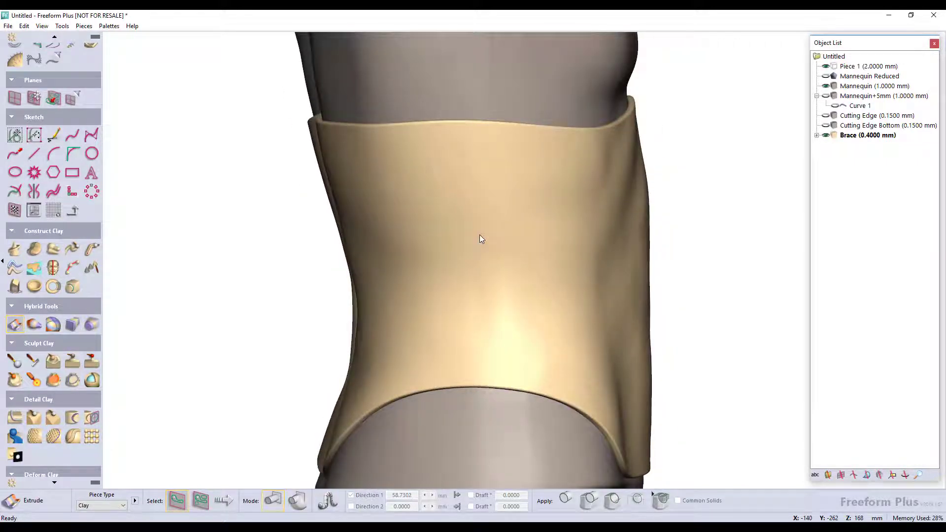
{"action": "left_click", "coordinate": [34, 97]}
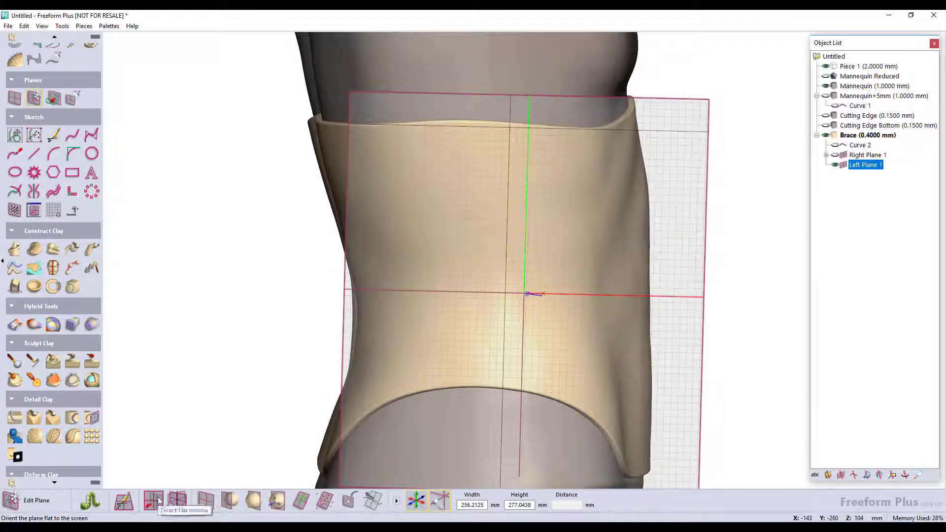
{"action": "left_click", "coordinate": [34, 153]}
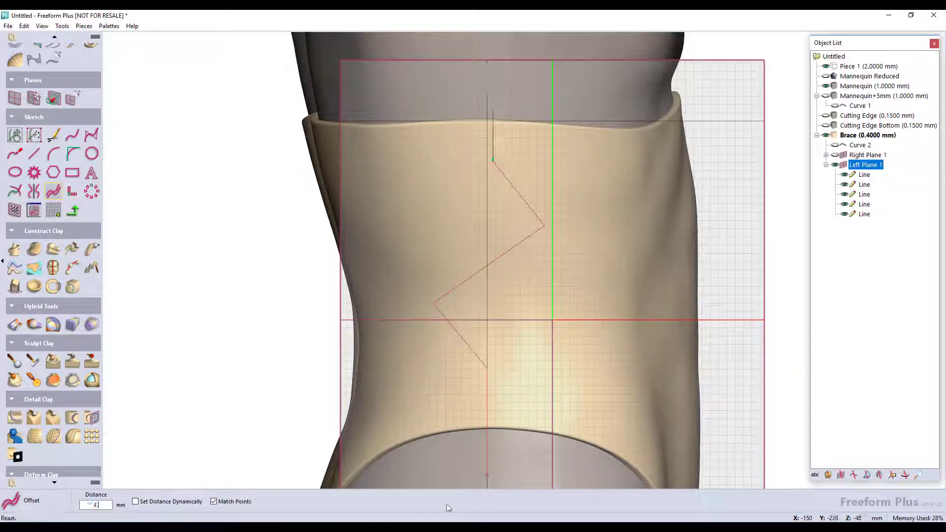
Step: Offset the zigzag into a narrow double line and round its bends with a 5 mm radius
{"action": "left_click", "coordinate": [509, 247]}
{"action": "left_click", "coordinate": [72, 153]}
{"action": "scroll", "coordinate": [508, 164], "scroll_direction": "up", "scroll_amount": 5}
{"action": "left_click", "coordinate": [440, 116]}
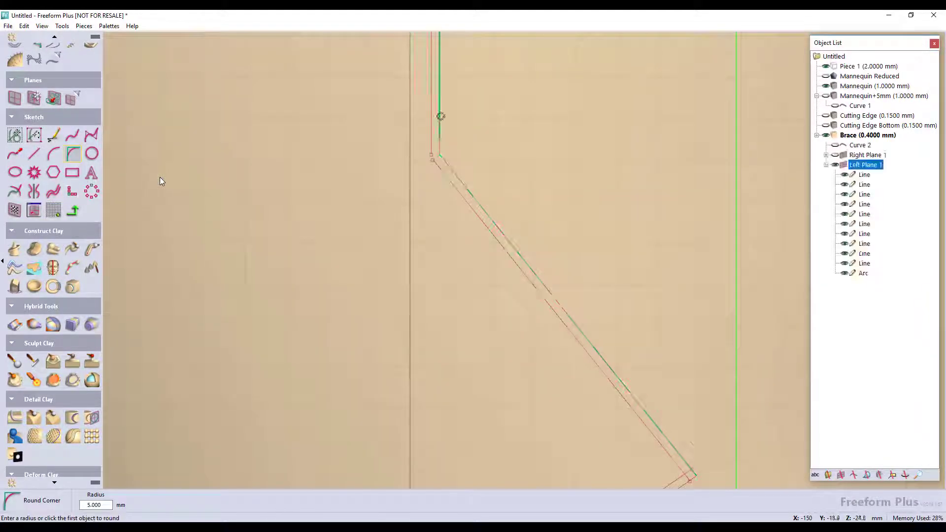
{"action": "left_click", "coordinate": [440, 116]}
{"action": "left_click", "coordinate": [619, 202]}
{"action": "left_click", "coordinate": [640, 190]}
{"action": "left_click", "coordinate": [391, 120]}
{"action": "left_click", "coordinate": [409, 141]}
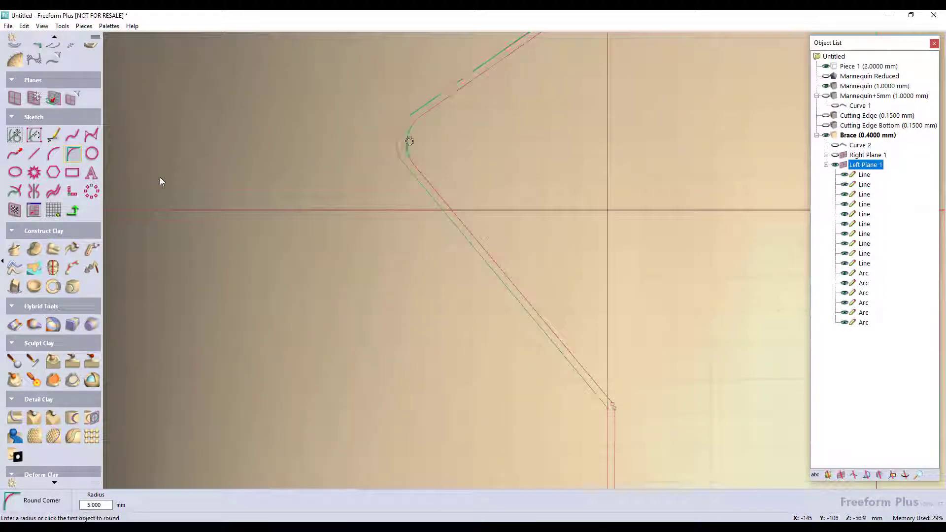
{"action": "left_click", "coordinate": [556, 206]}
{"action": "left_click", "coordinate": [541, 179]}
{"action": "scroll", "coordinate": [443, 336], "scroll_direction": "down", "scroll_amount": 5}
Step: Draw a horizontal line across each end of the double zigzag and trim the excess segments to close the profile
{"action": "left_click", "coordinate": [34, 153]}
{"action": "left_click_drag", "start_coordinate": [503, 108], "coordinate": [540, 108]}
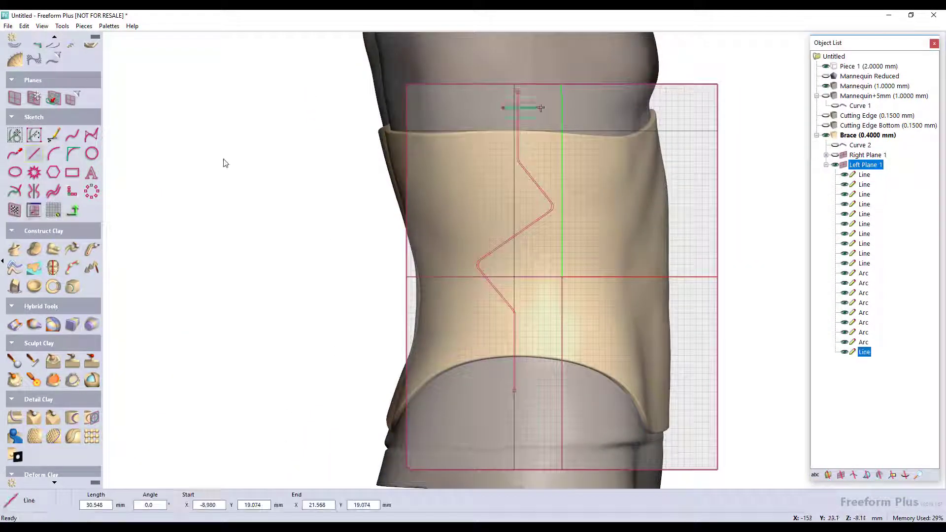
{"action": "left_click_drag", "start_coordinate": [497, 380], "coordinate": [527, 380]}
{"action": "scroll", "coordinate": [571, 366], "scroll_direction": "up", "scroll_amount": 3}
{"action": "left_click", "coordinate": [14, 193]}
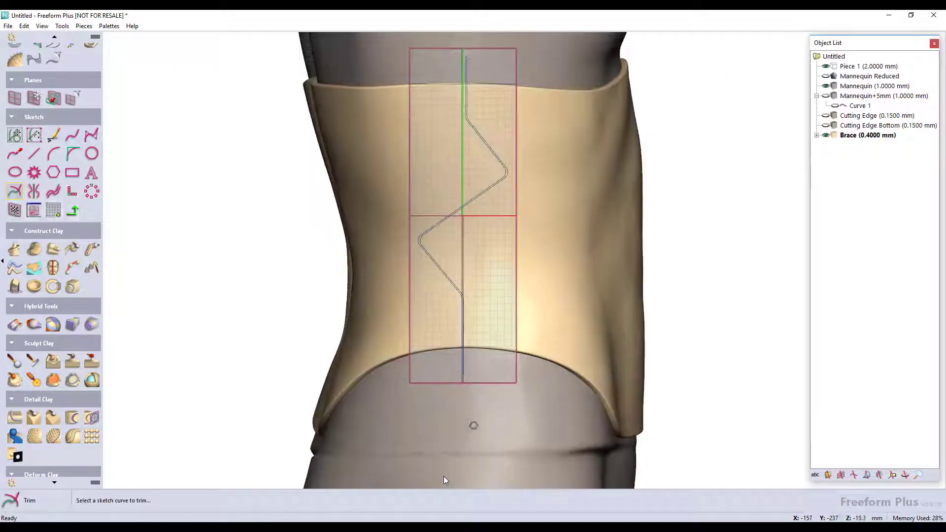
Step: Extrude the closed zigzag profile about 58.7 mm to cut the split line through the brace's left side
{"action": "left_click", "coordinate": [15, 325]}
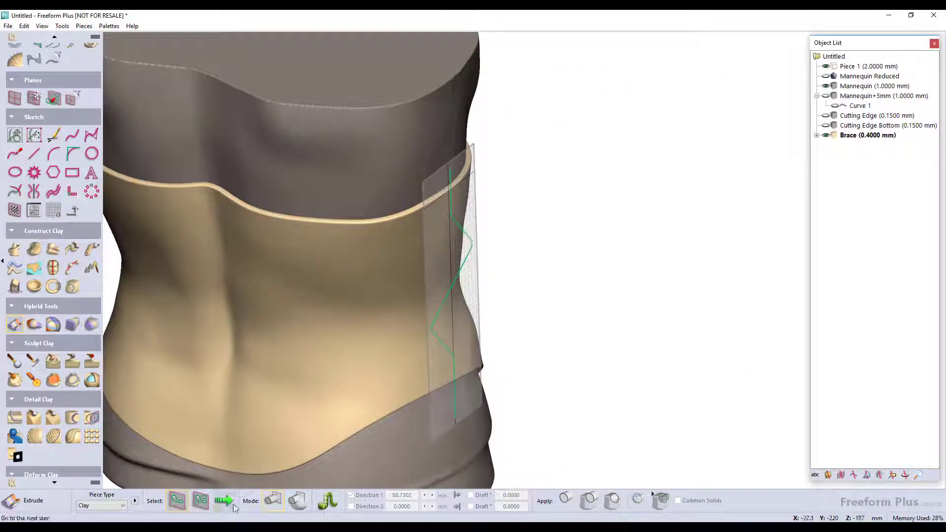
{"action": "left_click", "coordinate": [225, 501]}
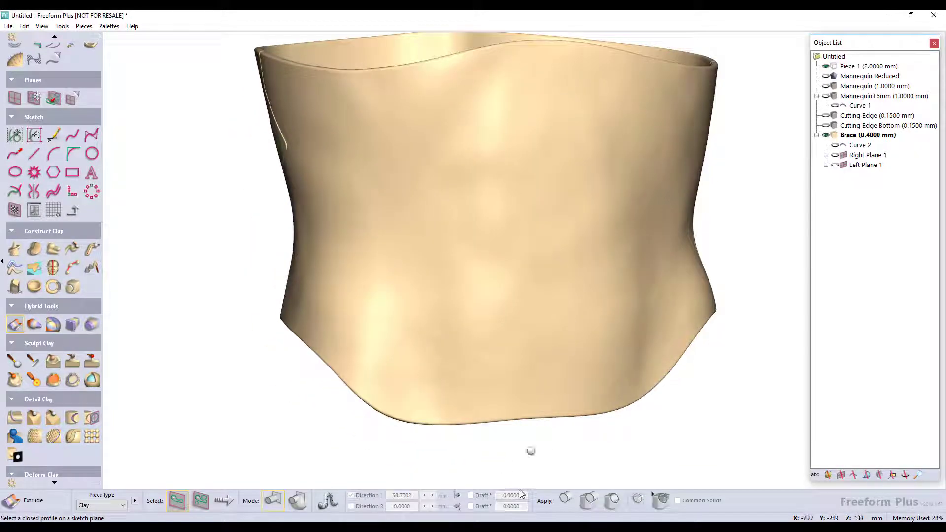
Step: Import the iphone model as a mesh in millimetres with no fill
{"action": "left_click", "coordinate": [8, 25]}
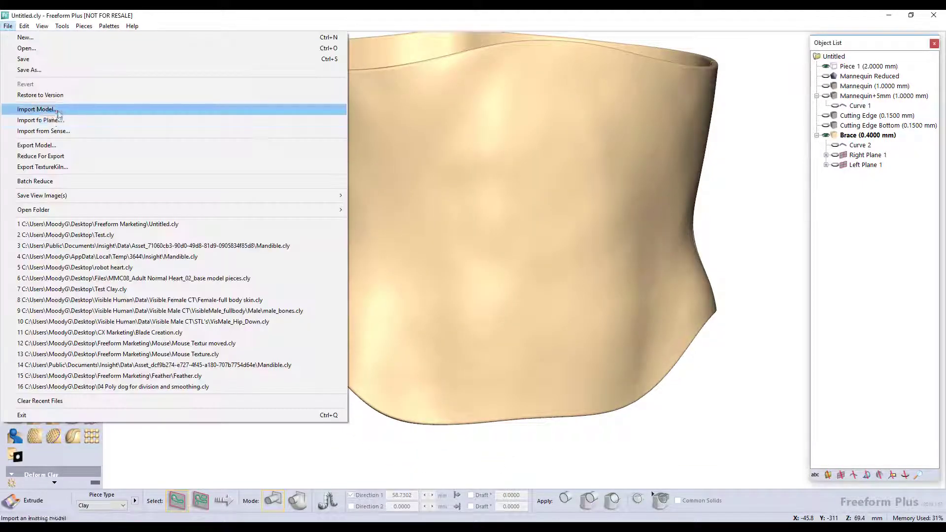
{"action": "left_click", "coordinate": [59, 112]}
{"action": "double_click", "coordinate": [513, 226]}
{"action": "double_click", "coordinate": [435, 202]}
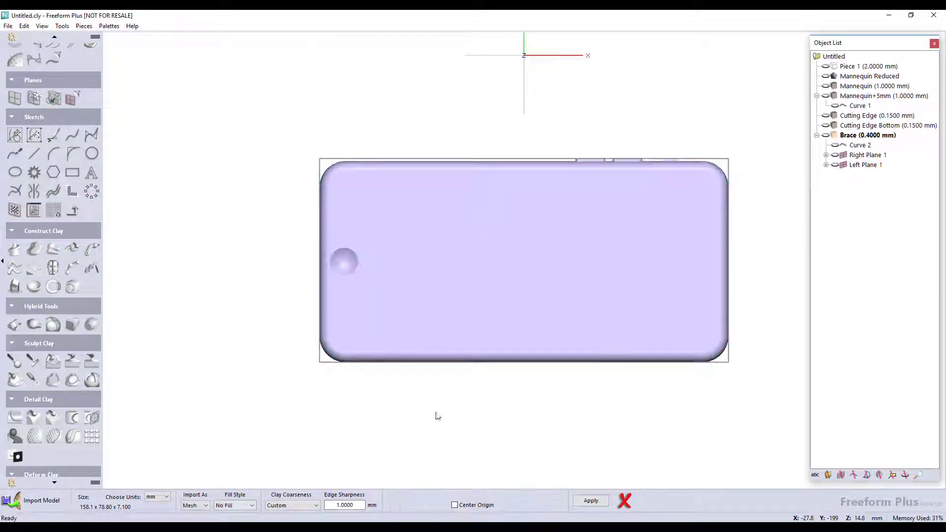
{"action": "left_click", "coordinate": [590, 500]}
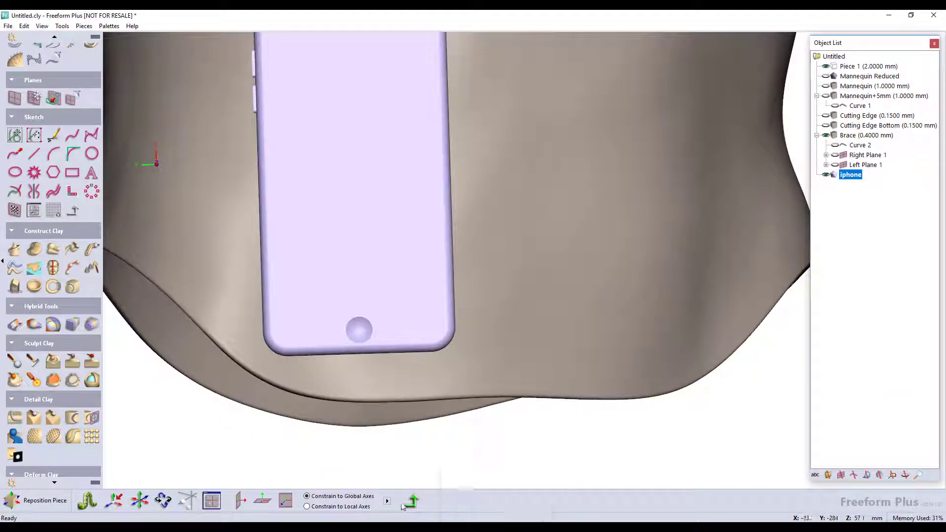
Step: Copy the iphone mesh to a clay piece with a coarseness of 0.4 mm
{"action": "middle_click_drag", "start_coordinate": [459, 244], "coordinate": [527, 302]}
{"action": "right_click", "coordinate": [847, 174]}
{"action": "mouse_move", "coordinate": [867, 204]}
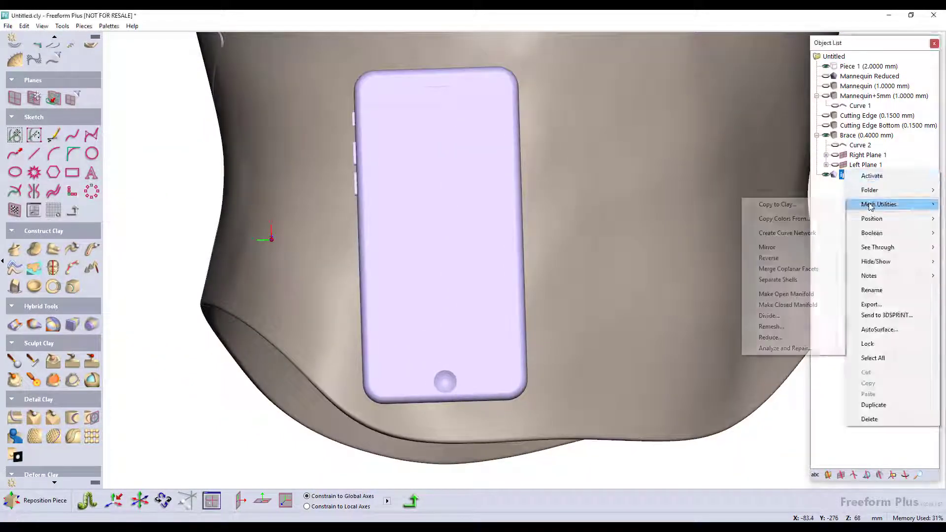
{"action": "left_click", "coordinate": [779, 205]}
{"action": "double_click", "coordinate": [241, 504]}
{"action": "type", "text": ".4"}
{"action": "left_click", "coordinate": [486, 501]}
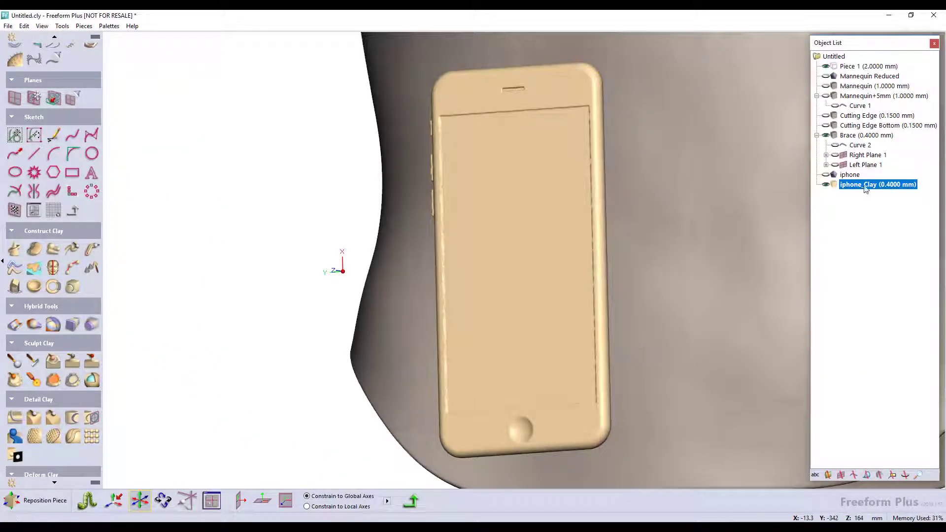
Step: Duplicate the clay phone as iphone_Clay+5mm and emboss its whole surface outward
{"action": "right_click", "coordinate": [865, 190]}
{"action": "left_click", "coordinate": [882, 194]}
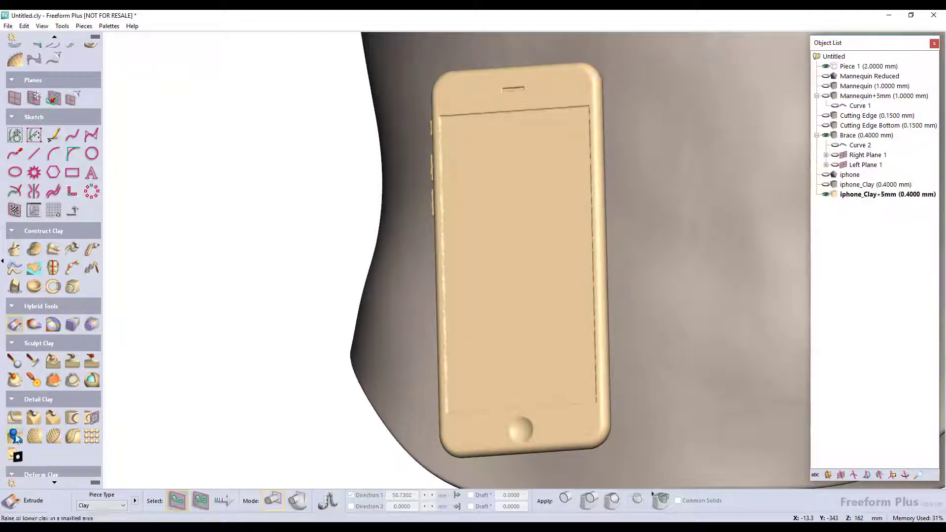
{"action": "left_click", "coordinate": [14, 436]}
{"action": "key", "text": "ctrl+a"}
{"action": "left_click", "coordinate": [577, 500]}
Step: Smooth away the home button and lower screen edges on the front of the enlarged phone
{"action": "left_click", "coordinate": [15, 379]}
{"action": "mouse_move", "coordinate": [365, 320]}
{"action": "left_mouse_down"}
{"action": "mouse_move", "coordinate": [352, 186]}
{"action": "mouse_move", "coordinate": [557, 164]}
{"action": "mouse_move", "coordinate": [360, 288]}
{"action": "left_mouse_up"}
{"action": "scroll", "coordinate": [192, 378], "scroll_direction": "down", "scroll_amount": 3}
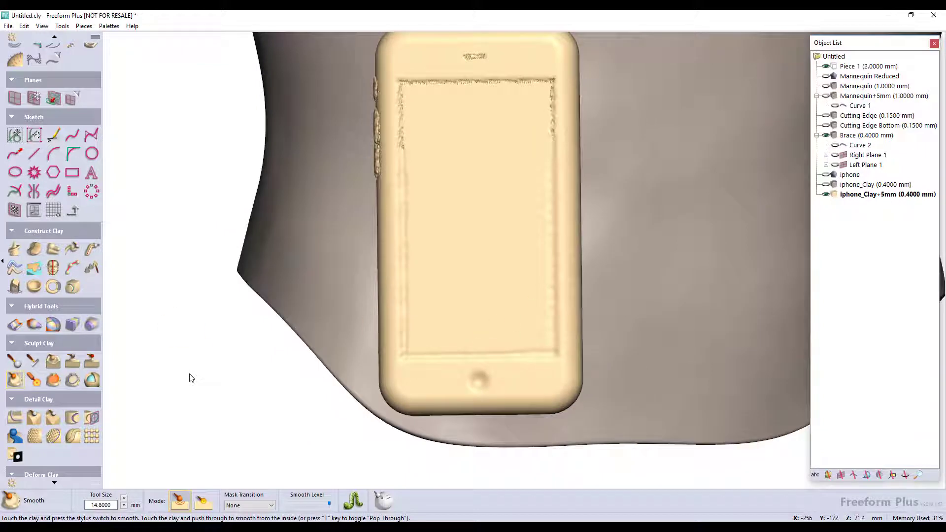
{"action": "left_click", "coordinate": [54, 379]}
{"action": "mouse_move", "coordinate": [404, 193]}
{"action": "left_mouse_down"}
{"action": "mouse_move", "coordinate": [402, 354]}
{"action": "mouse_move", "coordinate": [545, 225]}
{"action": "left_mouse_up"}
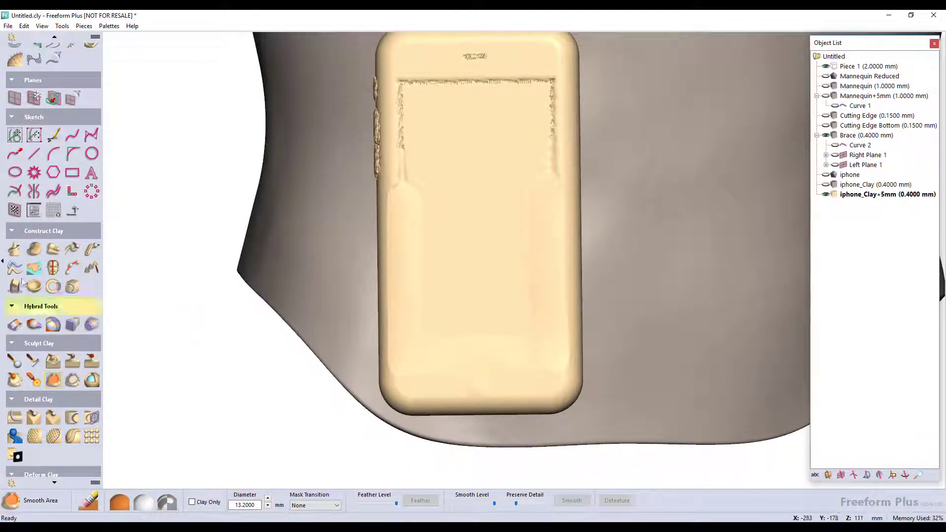
{"action": "left_click", "coordinate": [15, 380]}
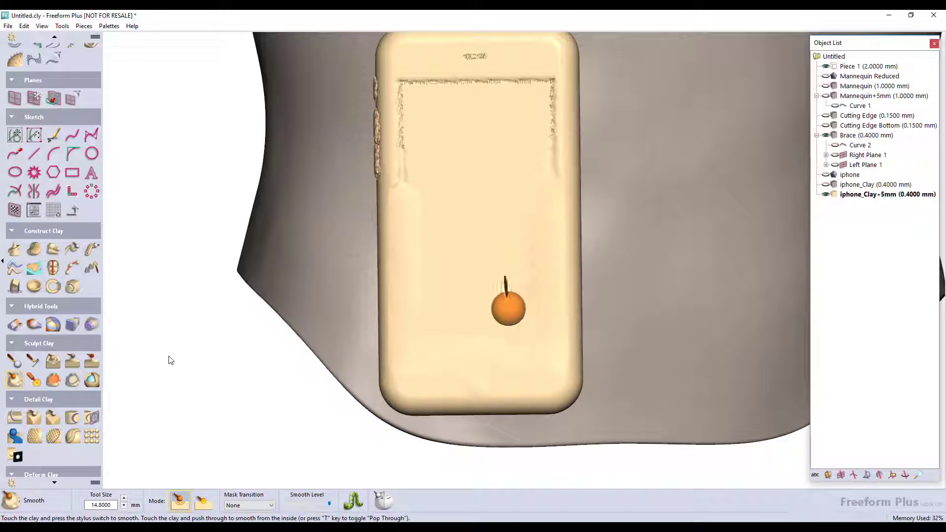
Step: Create a plane behind the enlarged phone and extrude the phone clay to it with a 0 draft angle
{"action": "left_click", "coordinate": [33, 97]}
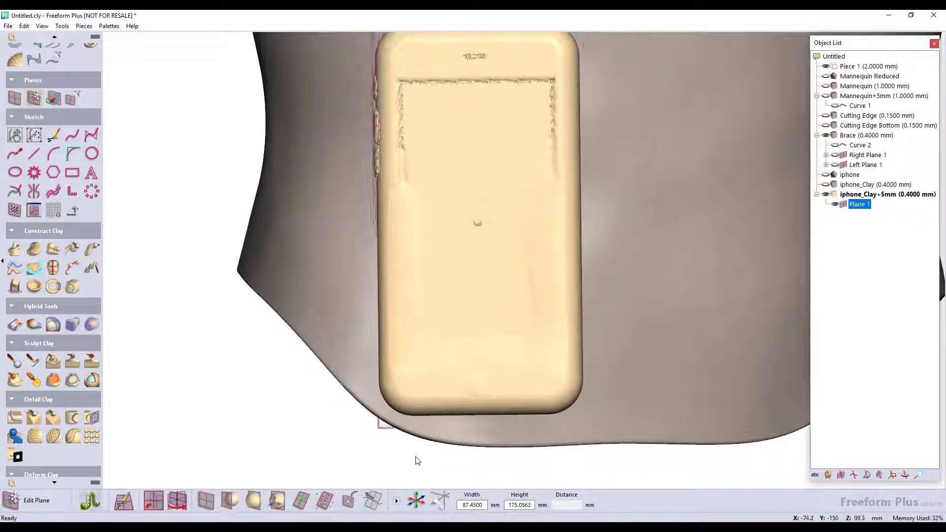
{"action": "scroll", "coordinate": [74, 148], "scroll_direction": "up", "scroll_amount": 3}
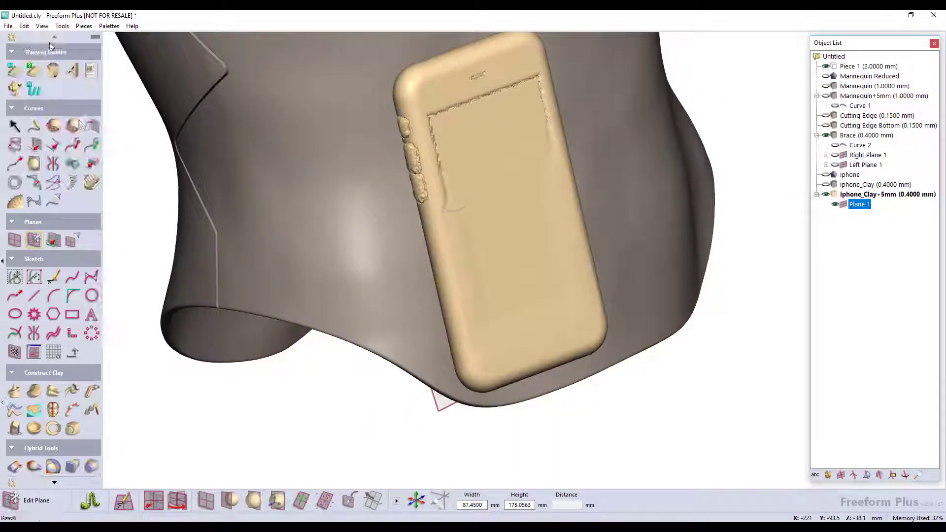
{"action": "left_click", "coordinate": [15, 428]}
{"action": "left_click", "coordinate": [152, 500]}
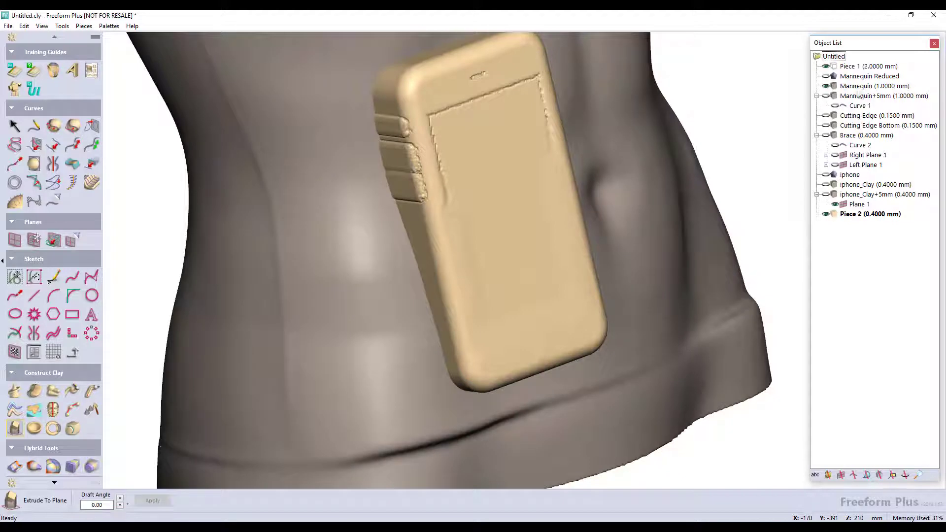
Step: Subtract the Mannequin from the extruded phone block and rename the block Phone Holder
{"action": "right_click", "coordinate": [856, 87]}
{"action": "left_click", "coordinate": [872, 224]}
{"action": "left_click", "coordinate": [419, 275]}
{"action": "left_click", "coordinate": [499, 403]}
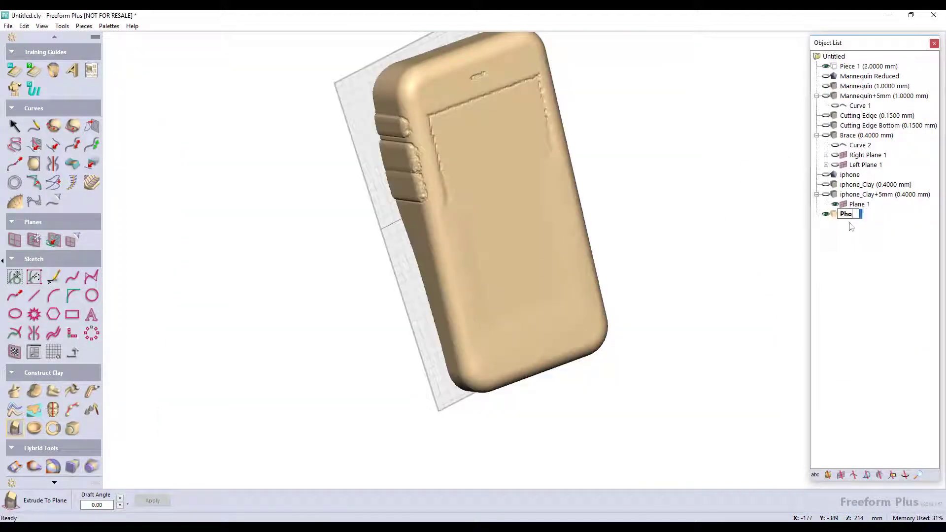
Step: Subtract the iphone mesh from the Phone Holder with a Boolean to hollow out the phone's space
{"action": "right_click", "coordinate": [848, 172]}
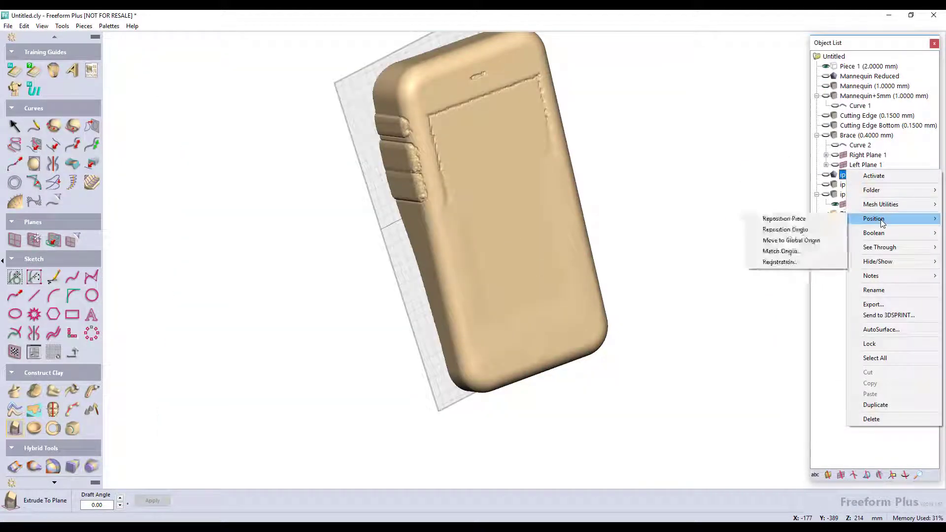
{"action": "mouse_move", "coordinate": [872, 232]}
{"action": "left_click", "coordinate": [808, 244]}
{"action": "left_click", "coordinate": [454, 275]}
{"action": "left_click", "coordinate": [499, 403]}
Step: On Plane 1, sketch a large rectangle over the phone's lower end and a band about 107 by 19 mm across its middle
{"action": "right_click", "coordinate": [845, 201]}
{"action": "left_click", "coordinate": [878, 257]}
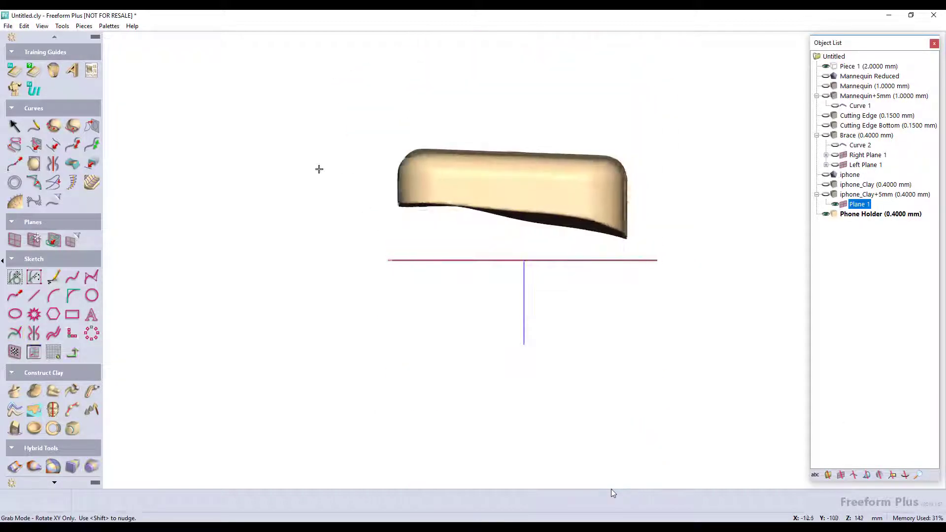
{"action": "left_click", "coordinate": [33, 239]}
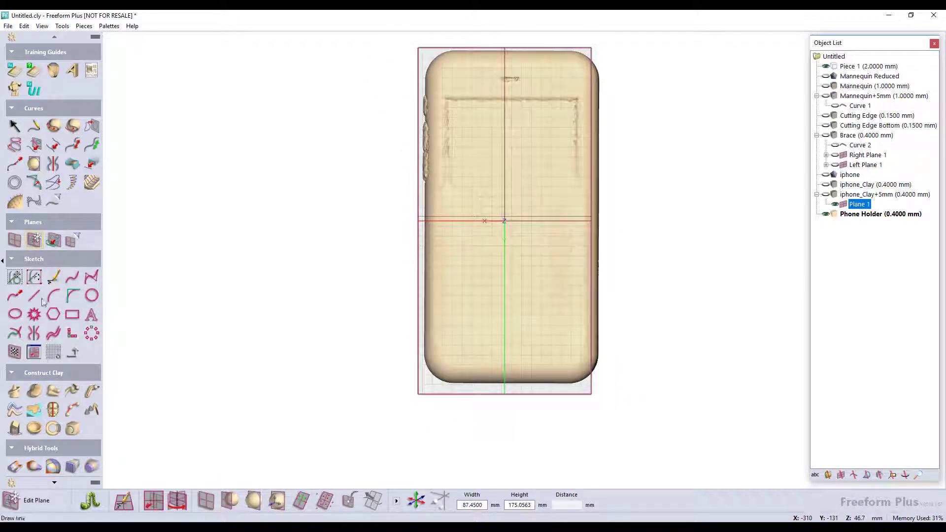
{"action": "left_click", "coordinate": [71, 314]}
{"action": "left_click", "coordinate": [378, 57]}
{"action": "left_click", "coordinate": [630, 187]}
{"action": "left_click", "coordinate": [405, 212]}
{"action": "left_click", "coordinate": [614, 249]}
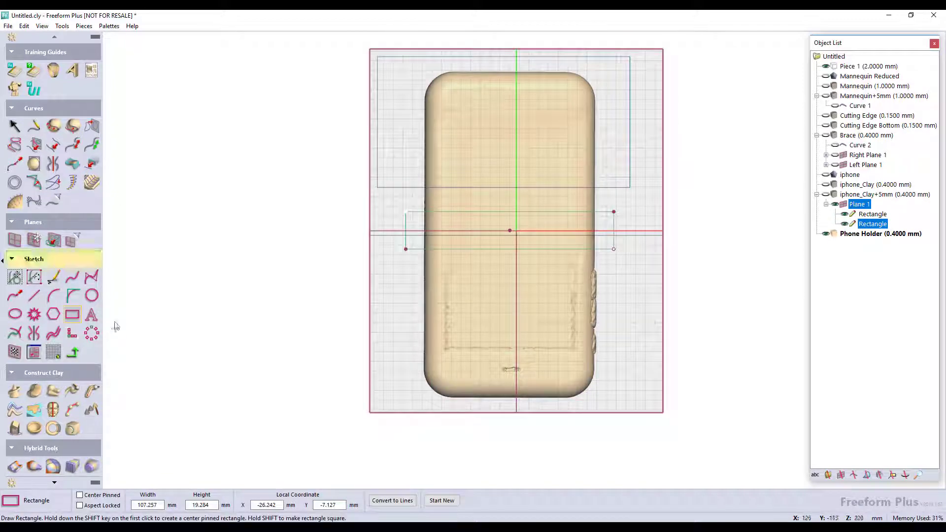
Step: Extrude both rectangles about 58.7 mm and intersect them with the Phone Holder to leave a pocket and a strap
{"action": "left_click", "coordinate": [15, 466]}
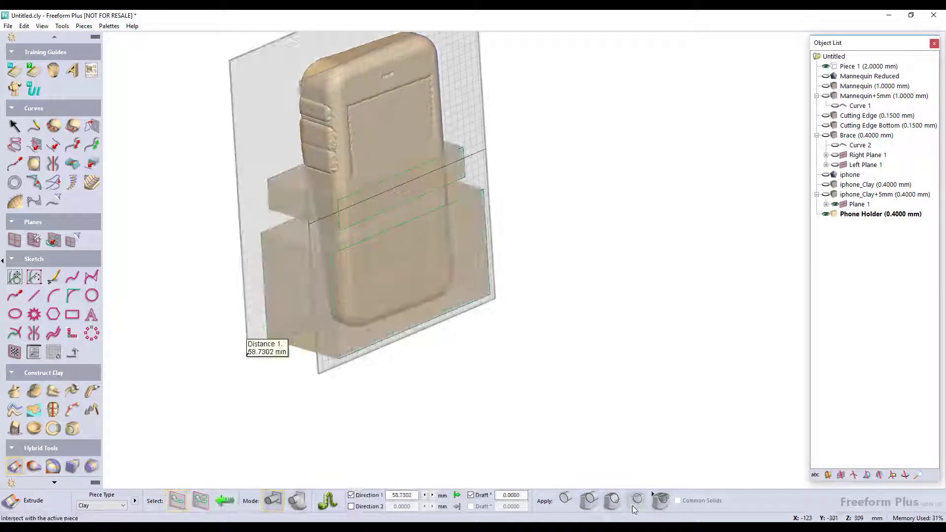
{"action": "left_click", "coordinate": [635, 502]}
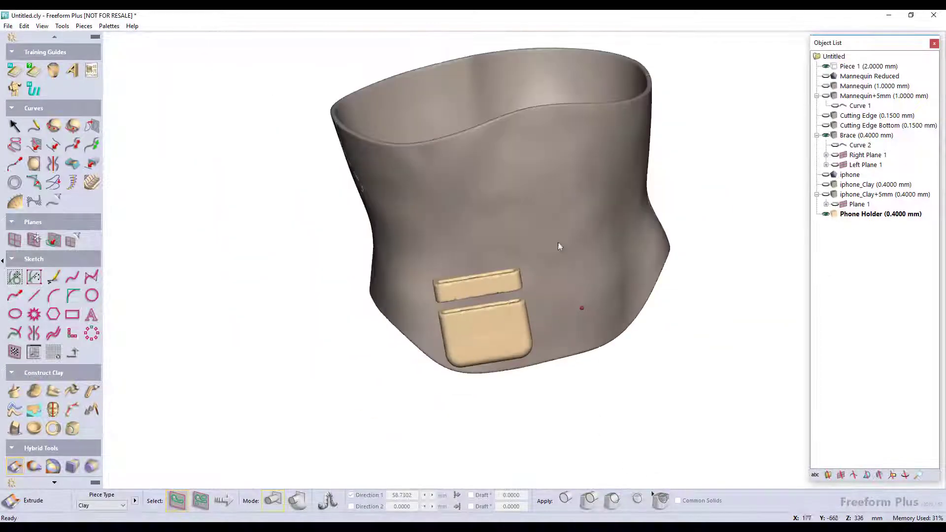
Step: Combine the Brace and Phone Holder into one new piece and show the iphone mesh
{"action": "left_click", "coordinate": [858, 135]}
{"action": "left_click", "coordinate": [857, 214], "text": "ctrl"}
{"action": "right_click", "coordinate": [849, 212]}
{"action": "mouse_move", "coordinate": [867, 268]}
{"action": "left_click", "coordinate": [824, 269]}
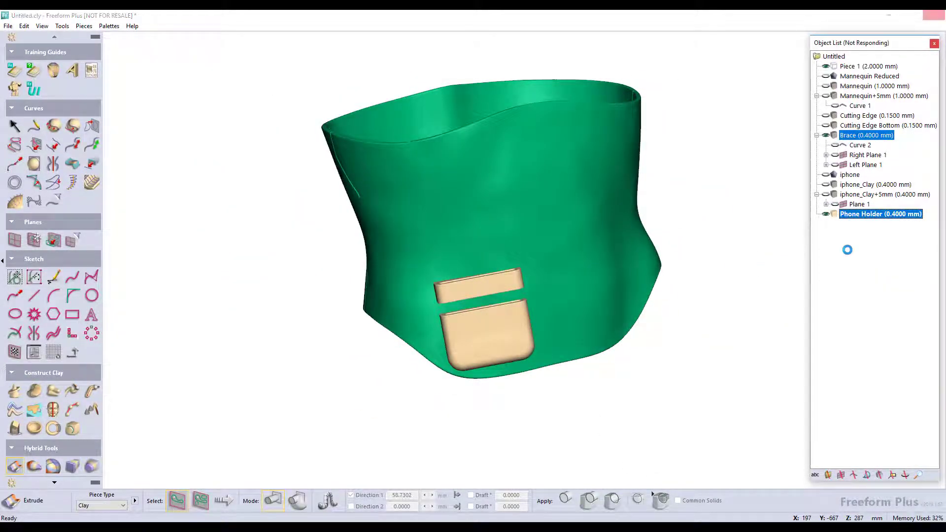
{"action": "left_click", "coordinate": [826, 174]}
Step: Emboss the 3DS logo pattern 1 mm onto the upper centre of the brace's front with an 88.8 mm diameter
{"action": "scroll", "coordinate": [30, 414], "scroll_direction": "down", "scroll_amount": 3}
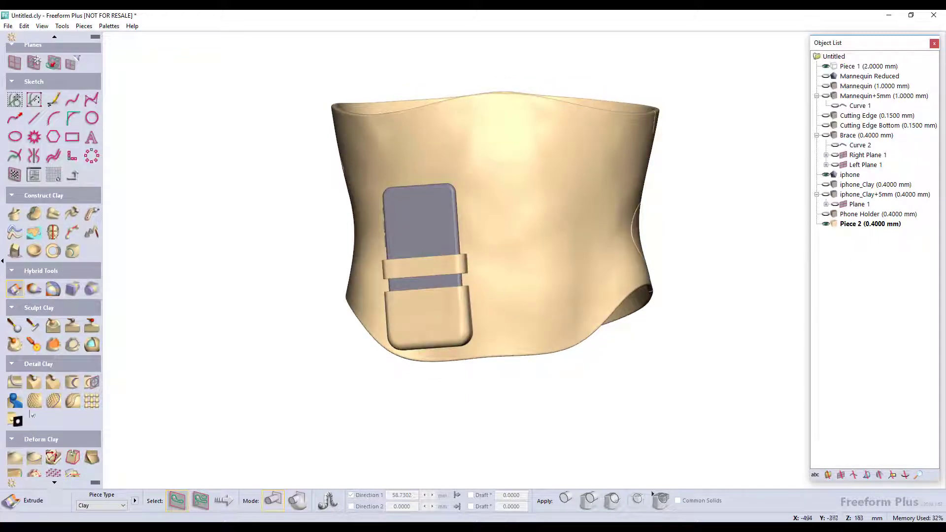
{"action": "left_click", "coordinate": [14, 400]}
{"action": "left_click", "coordinate": [589, 343]}
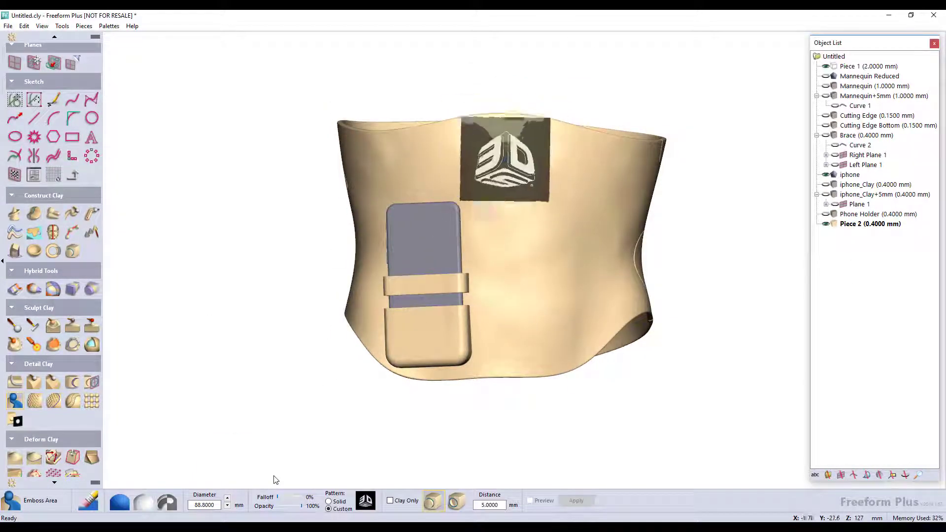
{"action": "left_click", "coordinate": [584, 506]}
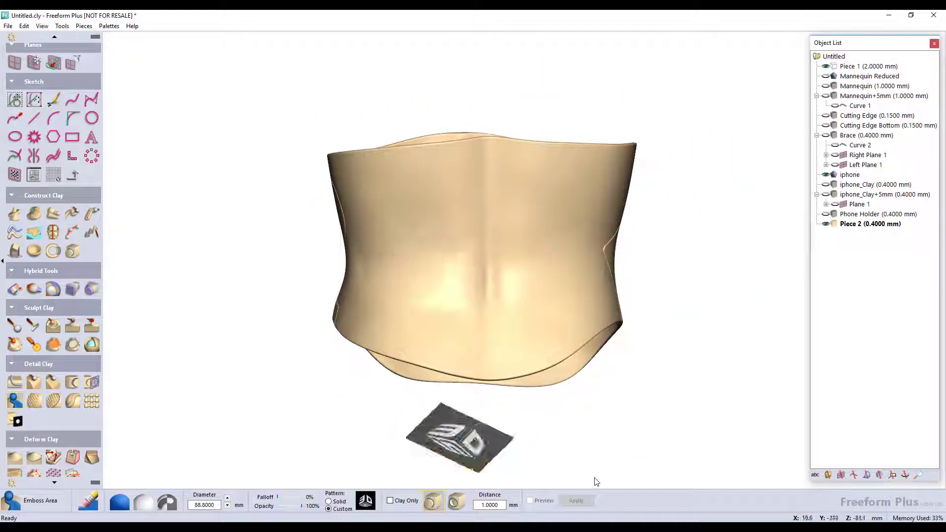
Step: Load DotCluster.bmp as the emboss pattern and stamp it on the brace's back with a 206.4 mm diameter
{"action": "left_click", "coordinate": [365, 501]}
{"action": "scroll", "coordinate": [602, 337], "scroll_direction": "down", "scroll_amount": 2}
{"action": "scroll", "coordinate": [602, 337], "scroll_direction": "down", "scroll_amount": 6}
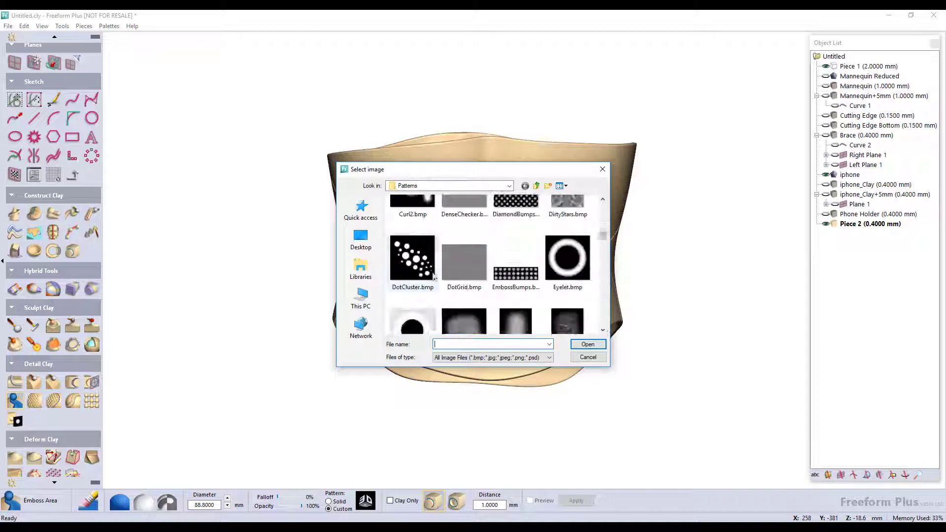
{"action": "double_click", "coordinate": [413, 259]}
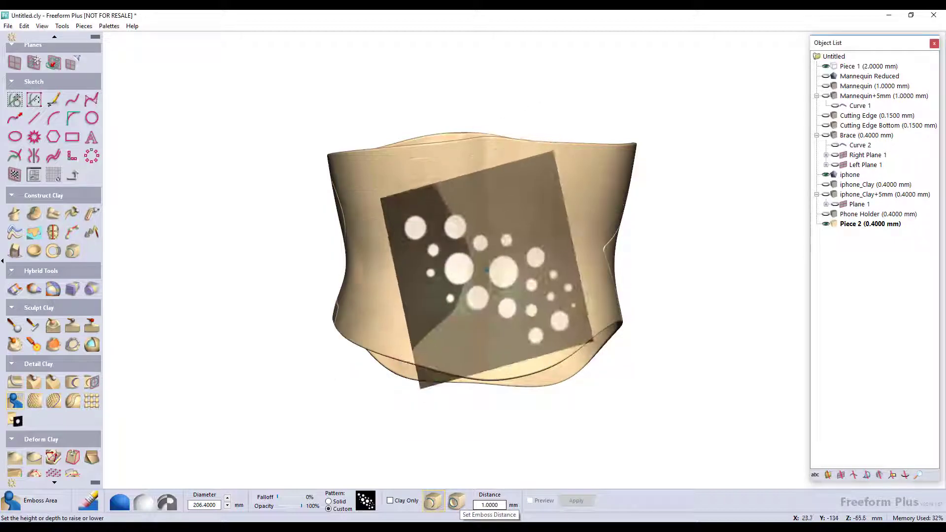
{"action": "left_click", "coordinate": [486, 269]}
Step: Lower the marked dot areas by 10 mm into the brace's back
{"action": "left_click", "coordinate": [456, 501]}
{"action": "double_click", "coordinate": [489, 505]}
{"action": "type", "text": "10"}
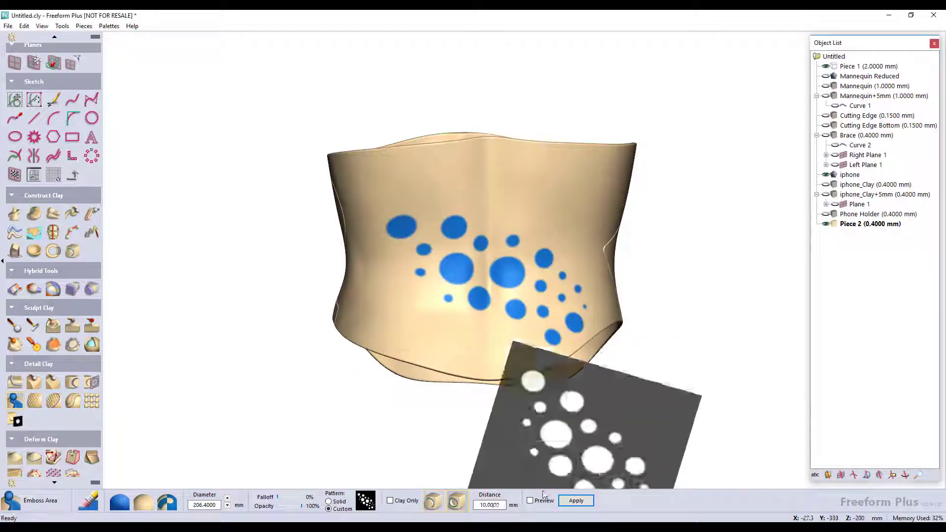
{"action": "left_click", "coordinate": [578, 500]}
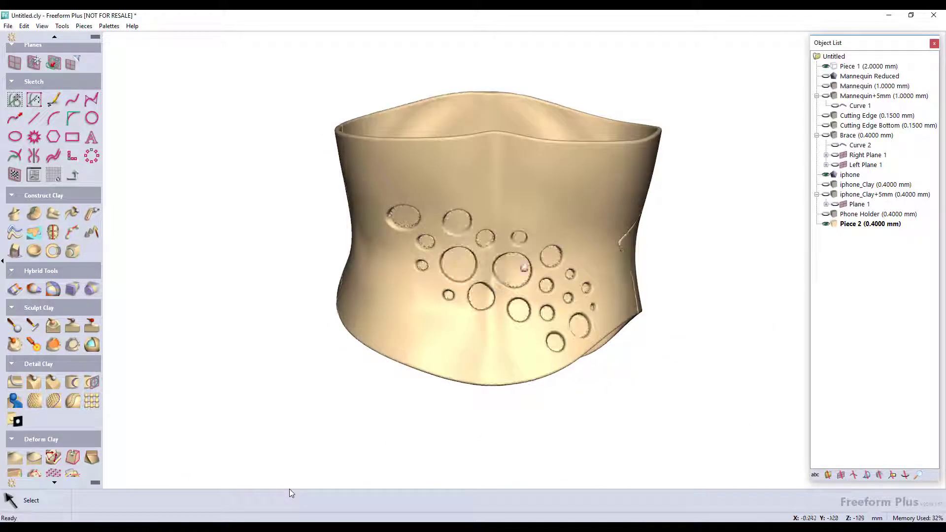
Step: Show the Mannequin and examine the fit of the perforated brace back and its side split lines
{"action": "left_click", "coordinate": [826, 86]}
{"action": "right_click", "coordinate": [857, 82]}
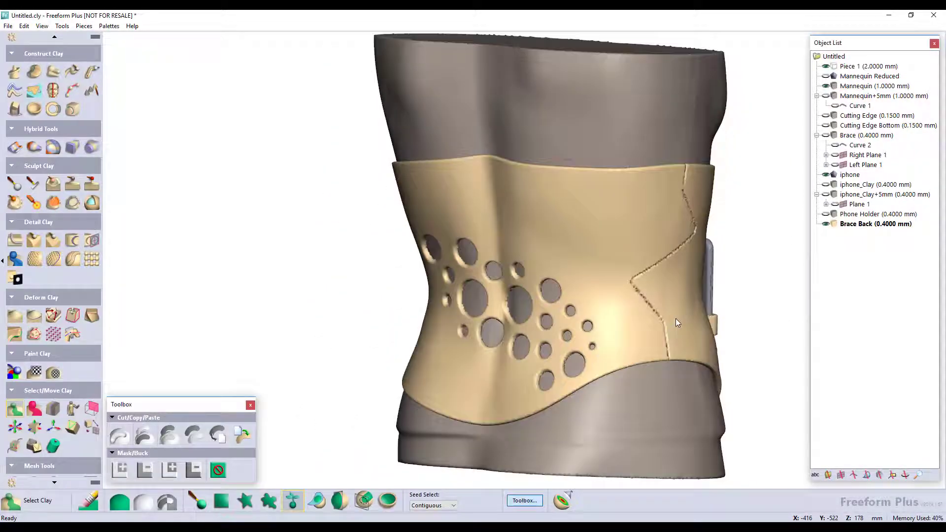
{"action": "middle_click_drag", "start_coordinate": [676, 319], "coordinate": [430, 274]}
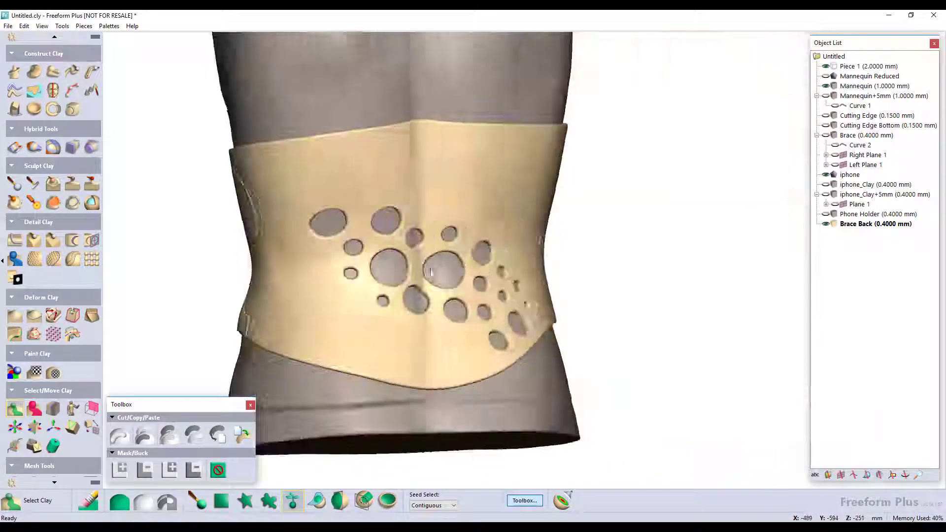
Step: Separate the brace's front section into its own clay piece and name it Brace Front
{"action": "middle_click_drag", "start_coordinate": [640, 277], "coordinate": [503, 280]}
{"action": "left_click", "coordinate": [119, 437]}
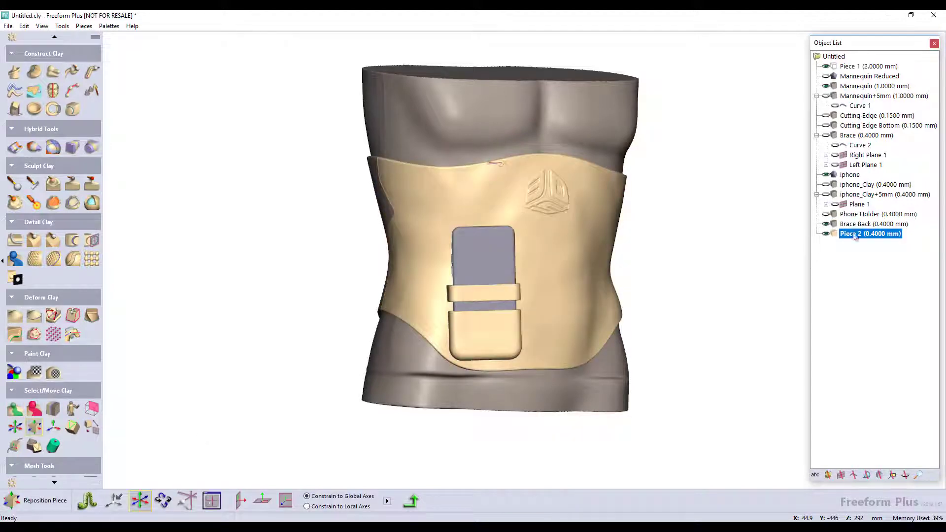
{"action": "right_click", "coordinate": [865, 287]}
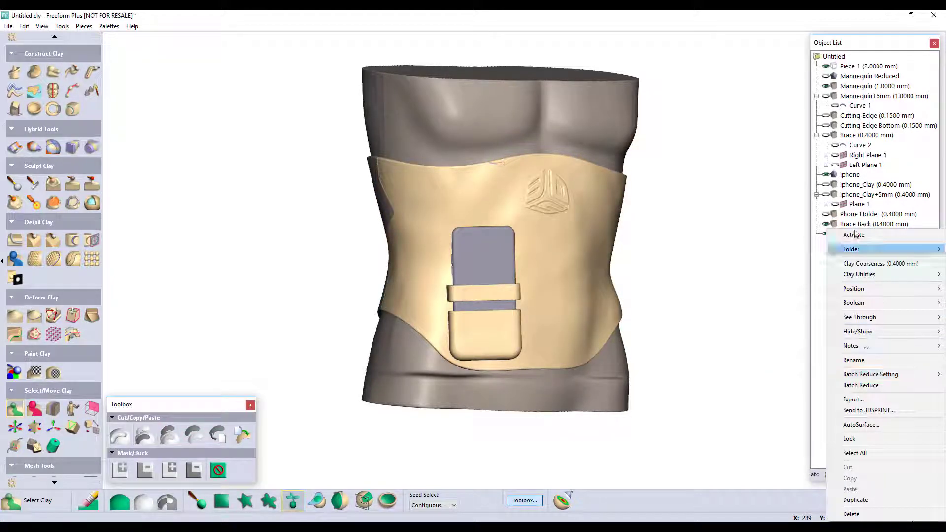
{"action": "left_click", "coordinate": [844, 387]}
{"action": "left_click", "coordinate": [585, 285]}
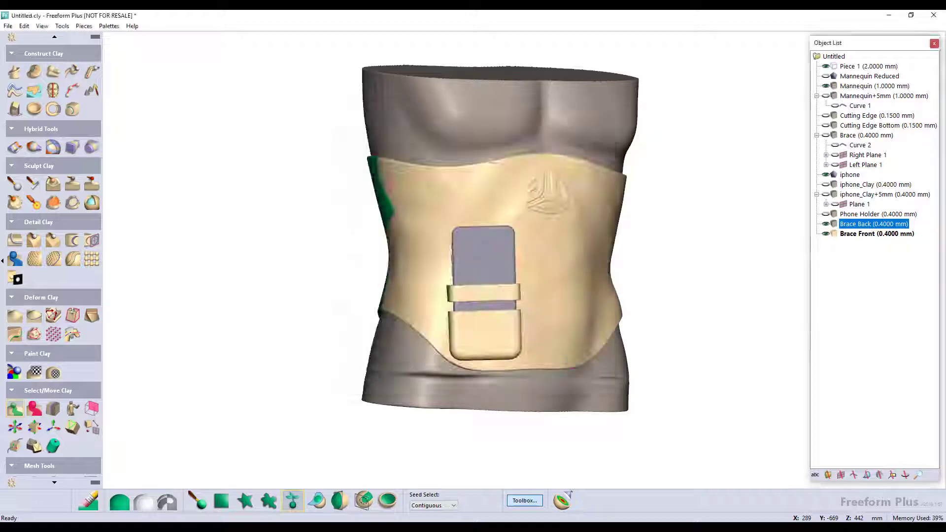
Step: Send the Brace Front piece to 3D Sprint for print preparation
{"action": "right_click", "coordinate": [861, 235]}
{"action": "left_click", "coordinate": [869, 411]}
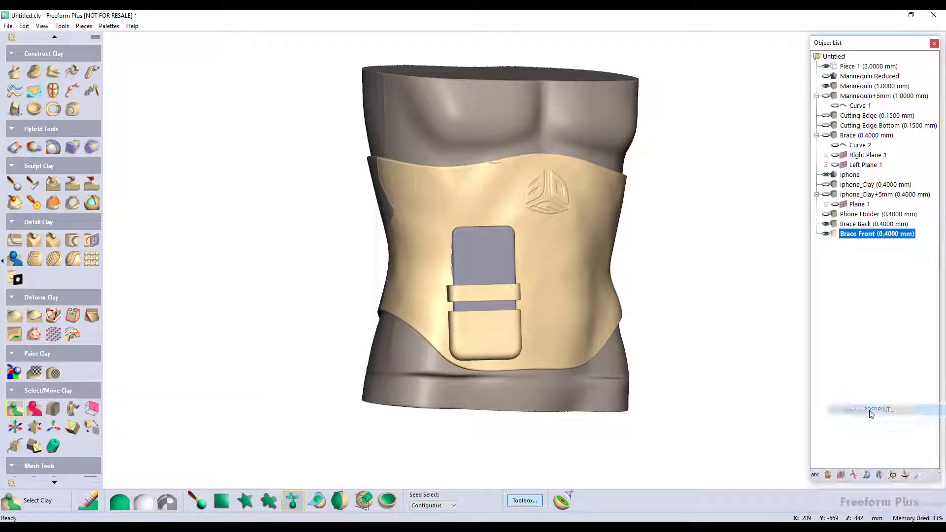
{"action": "left_click", "coordinate": [543, 307]}
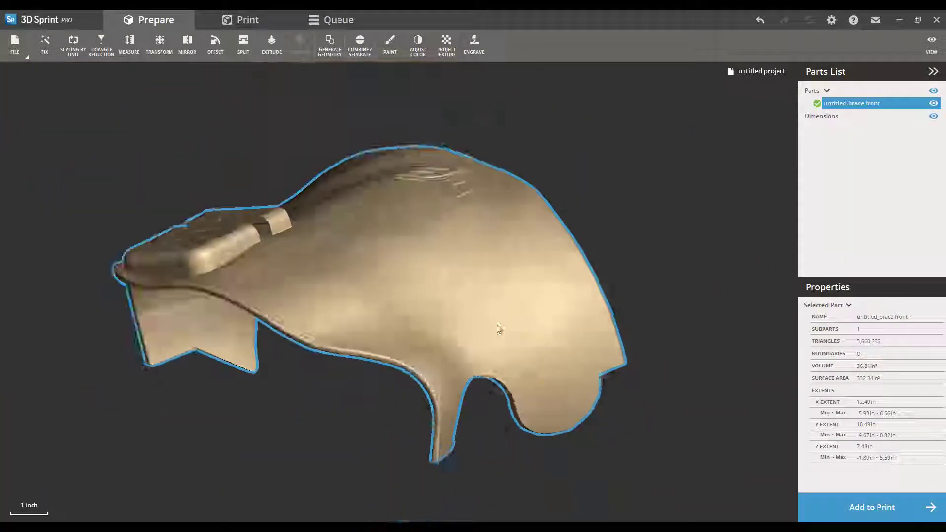
Step: Import Brace Back.stl from the Desktop and run the automatic fix on its small components
{"action": "left_click", "coordinate": [15, 46]}
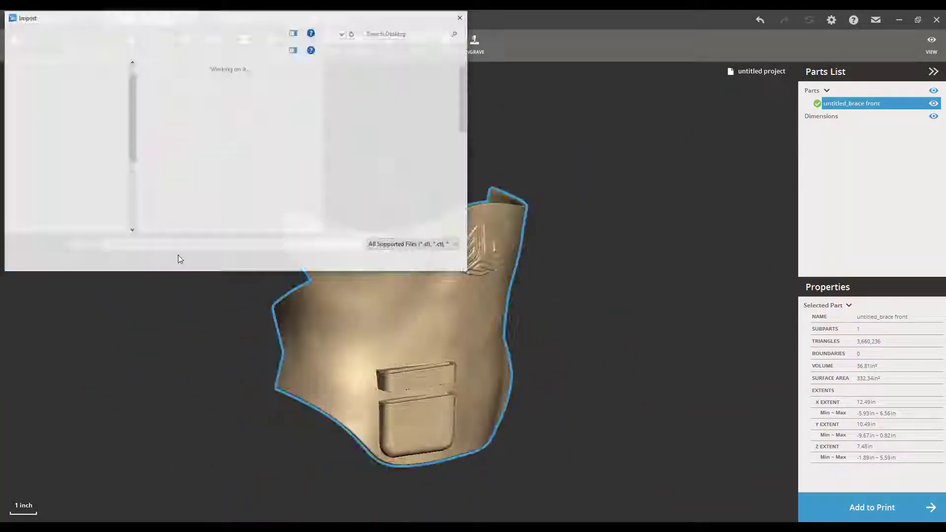
{"action": "left_click", "coordinate": [329, 126]}
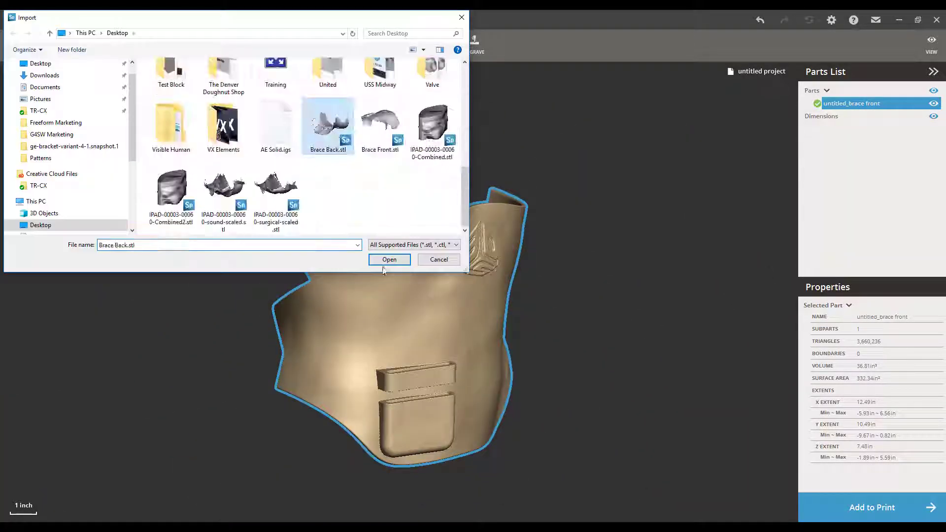
{"action": "left_click", "coordinate": [387, 261]}
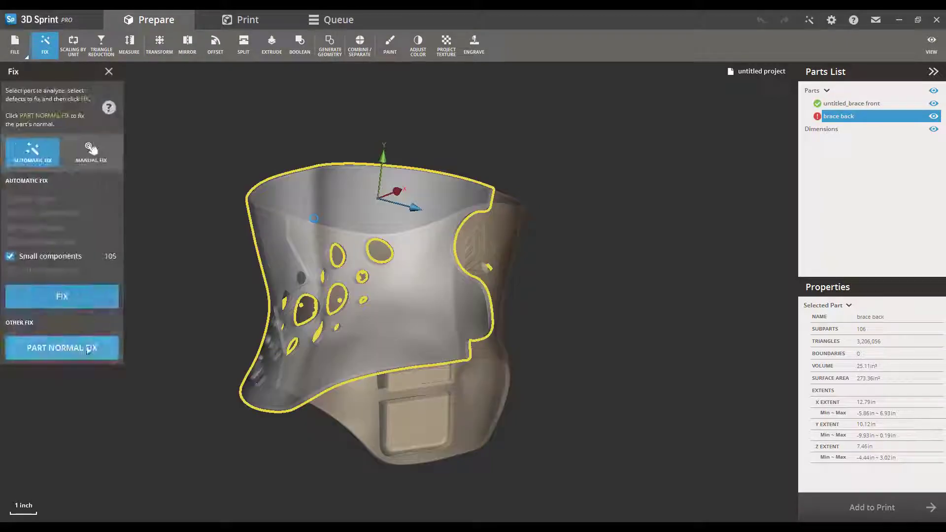
{"action": "left_click", "coordinate": [116, 292]}
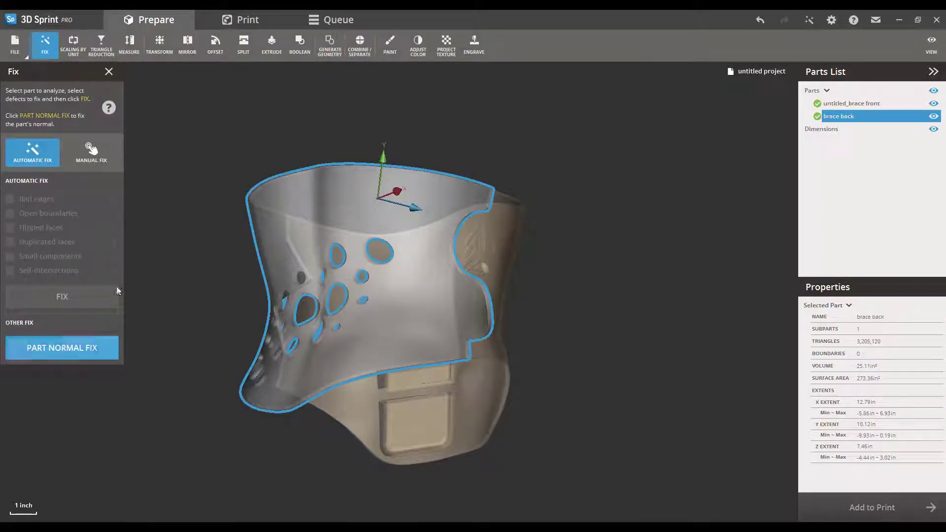
Step: Configure the sPro 230 printer with the TruTemp platform, DuraForm PA material, 10 m/sec print mode and General build style
{"action": "left_click", "coordinate": [239, 20]}
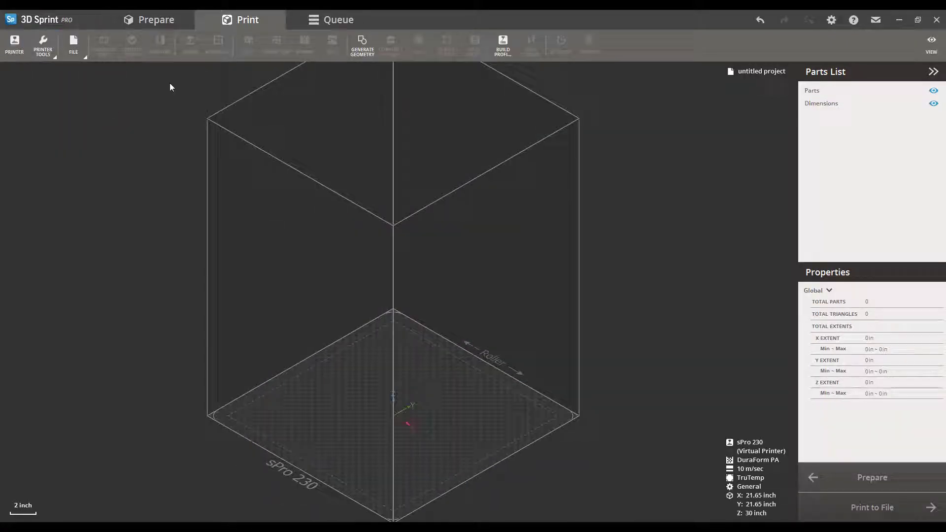
{"action": "left_click", "coordinate": [15, 46]}
{"action": "left_click", "coordinate": [560, 337]}
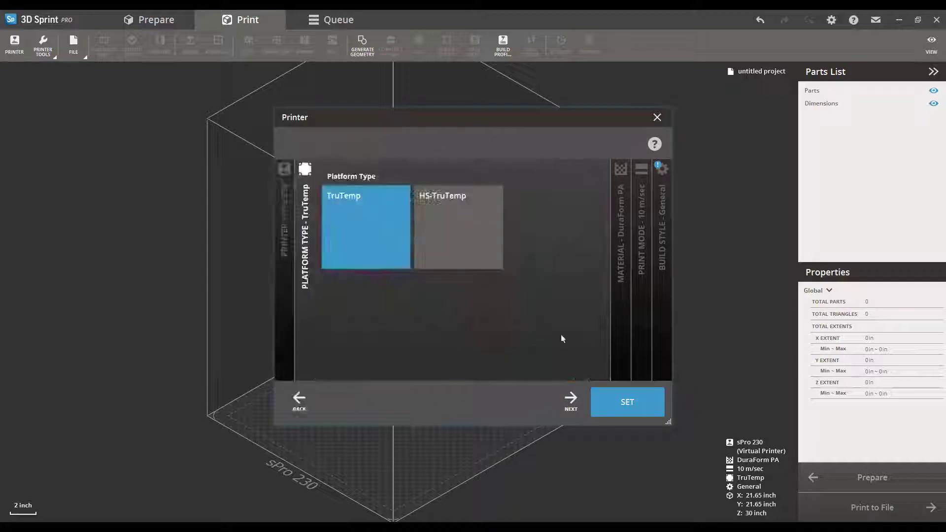
{"action": "left_click", "coordinate": [397, 264]}
{"action": "left_click", "coordinate": [401, 234]}
{"action": "left_click", "coordinate": [387, 227]}
{"action": "left_click", "coordinate": [643, 276]}
{"action": "left_click", "coordinate": [662, 227]}
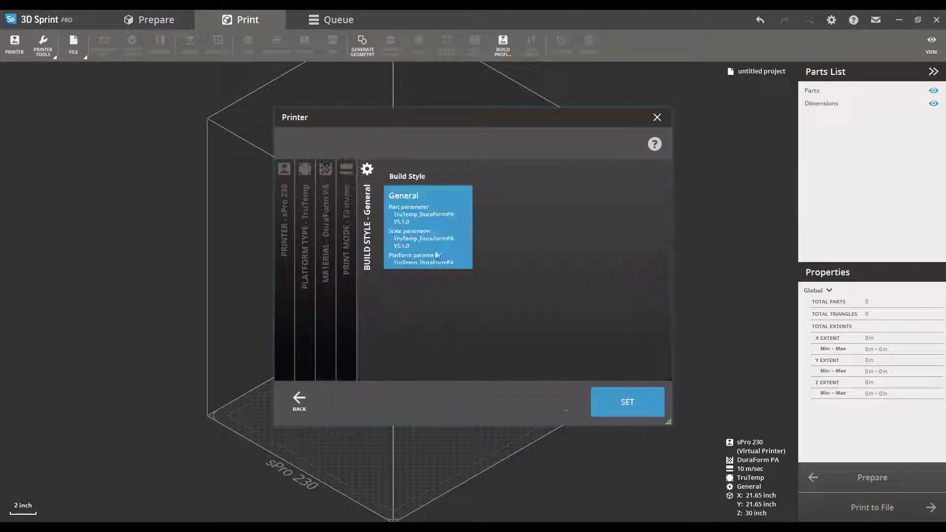
{"action": "left_click", "coordinate": [628, 402]}
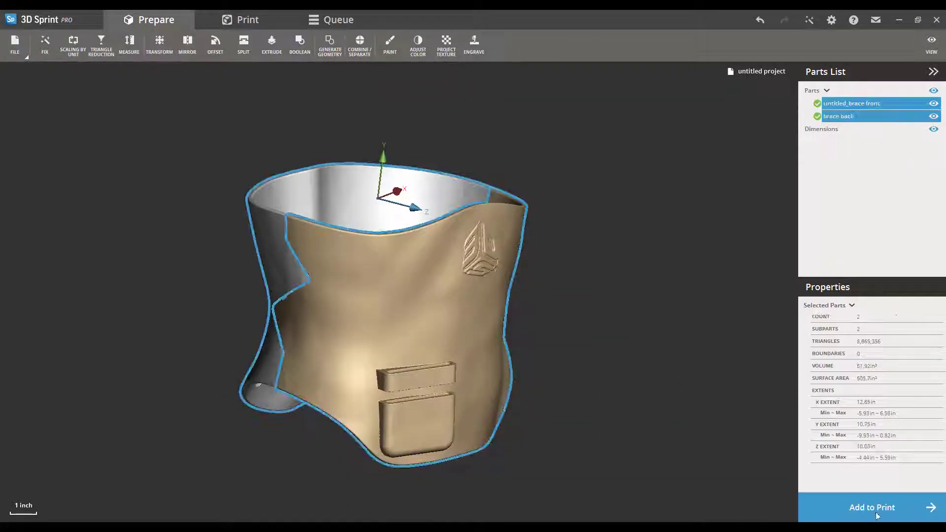
Step: Add the front and back brace parts to the print build and orient them automatically
{"action": "left_click", "coordinate": [587, 261]}
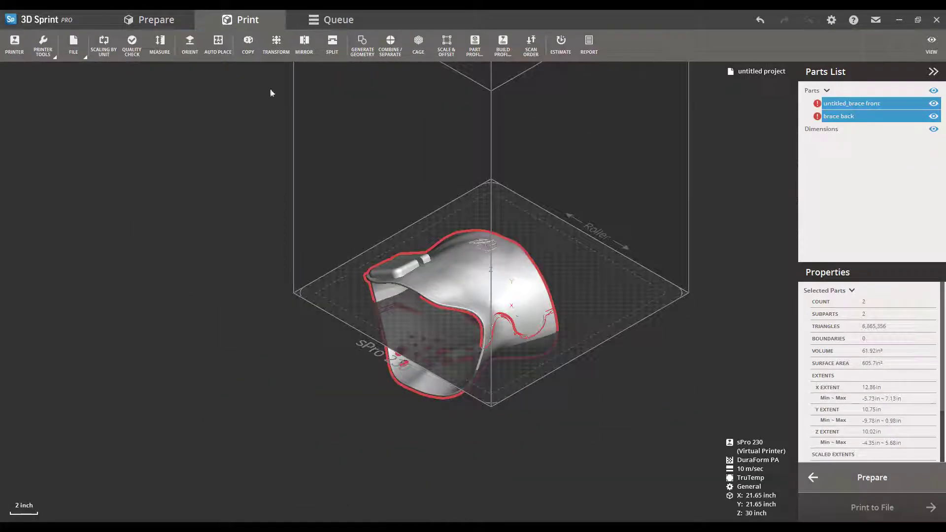
{"action": "left_click", "coordinate": [190, 45]}
{"action": "left_click", "coordinate": [78, 213]}
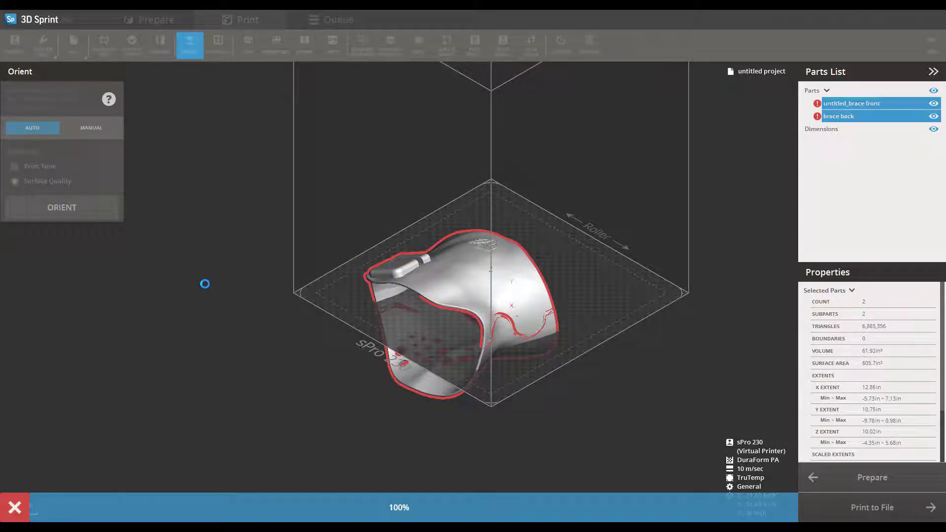
Step: Auto-place both brace parts on the sPro 230 build platform and inspect their arrangement
{"action": "left_click", "coordinate": [218, 45]}
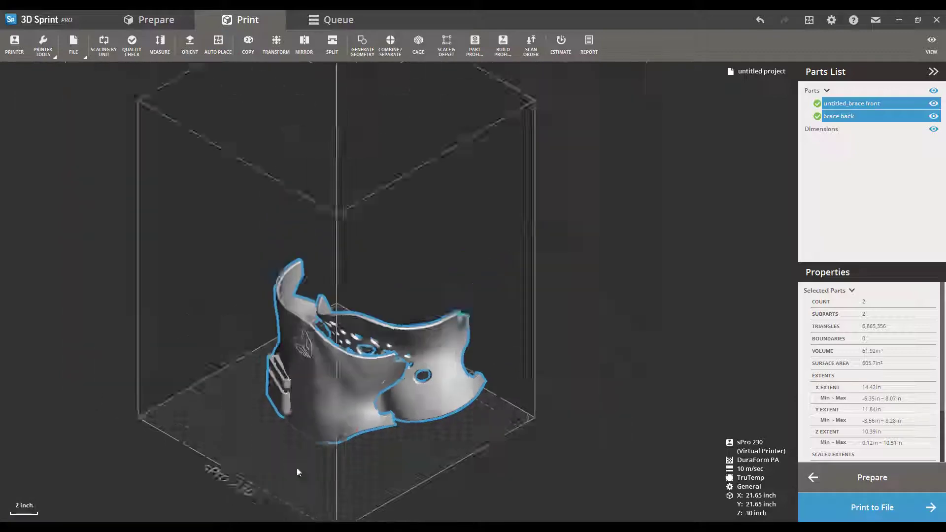
{"action": "left_click", "coordinate": [495, 376]}
{"action": "right_click_drag", "start_coordinate": [297, 472], "coordinate": [541, 372]}
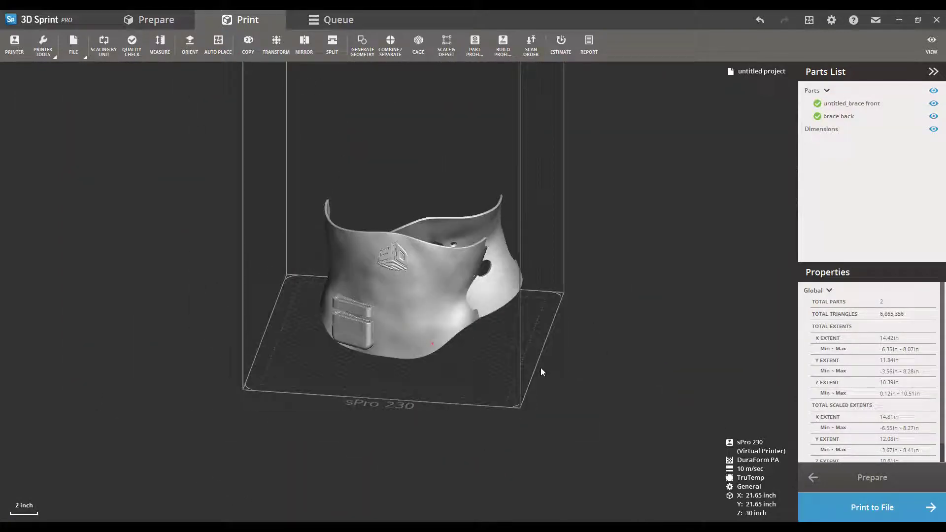